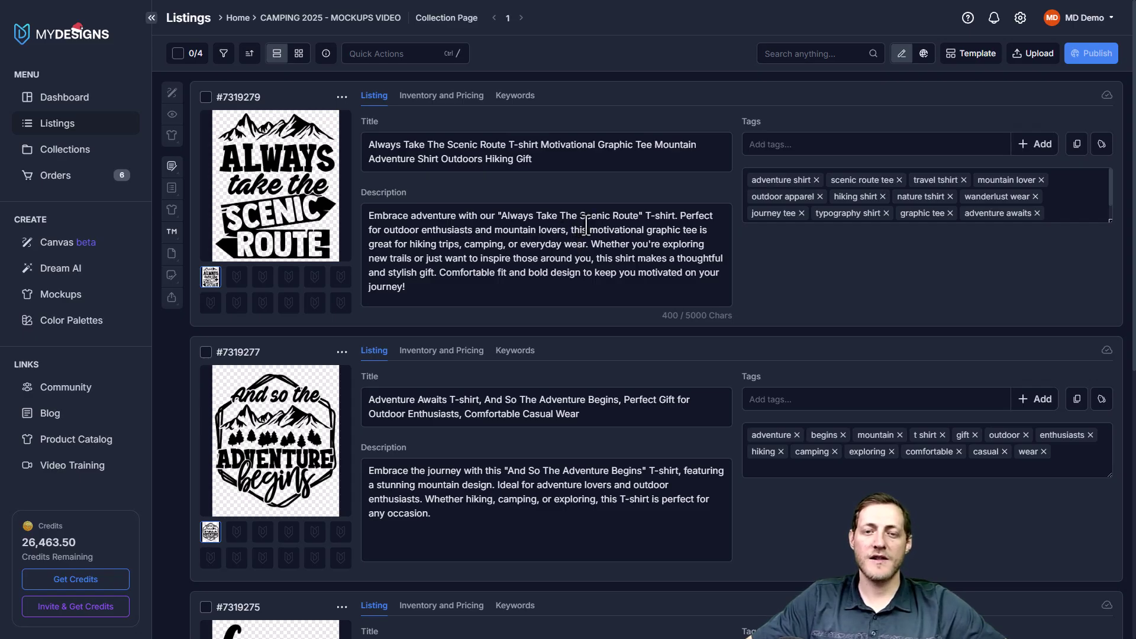
Select all four camping listings (4/4) using the selection dropdown's Select All.
{"action": "left_click", "coordinate": [544, 144]}
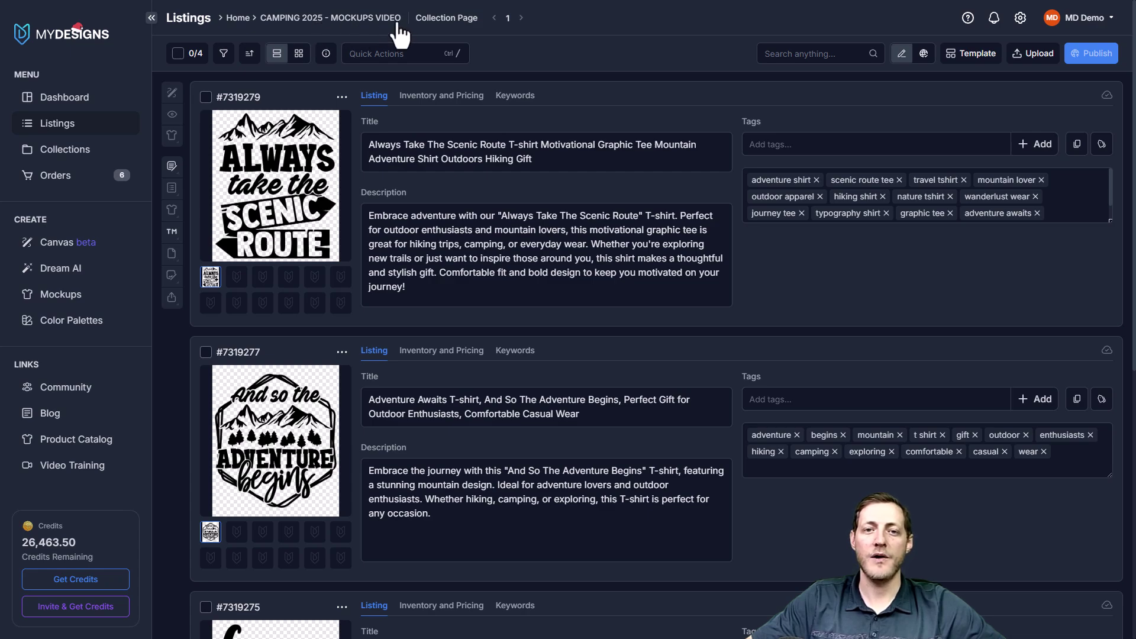
{"action": "scroll", "coordinate": [456, 142], "scroll_direction": "down", "scroll_amount": 3}
{"action": "scroll", "coordinate": [444, 267], "scroll_direction": "down", "scroll_amount": 4}
{"action": "scroll", "coordinate": [399, 400], "scroll_direction": "down", "scroll_amount": 2}
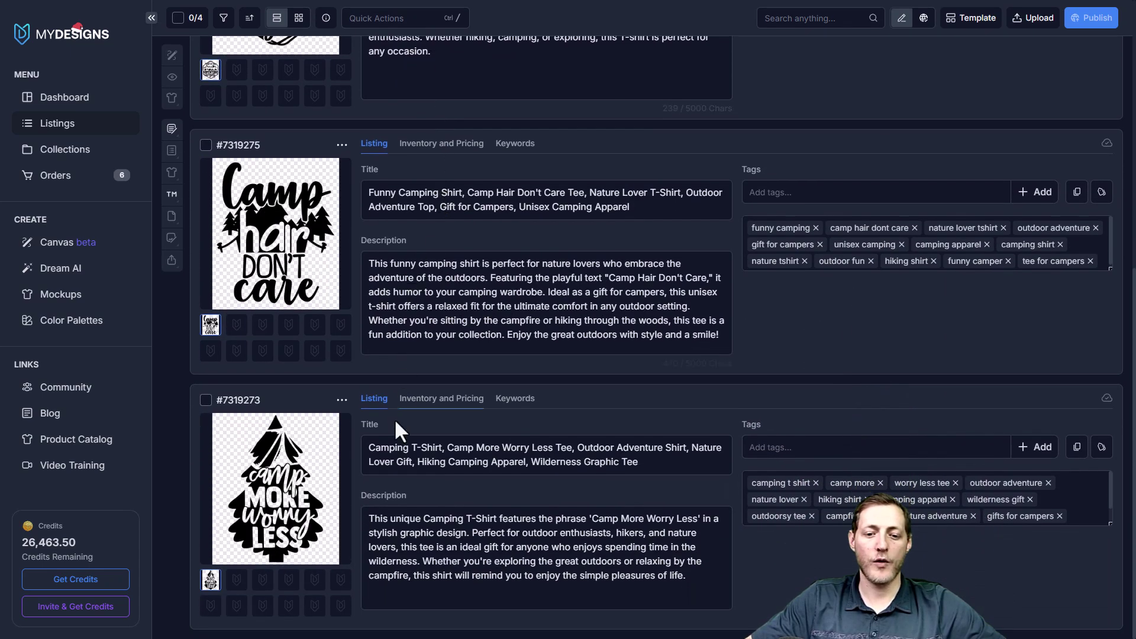
{"action": "scroll", "coordinate": [509, 355], "scroll_direction": "up", "scroll_amount": 2}
{"action": "scroll", "coordinate": [497, 360], "scroll_direction": "up", "scroll_amount": 2}
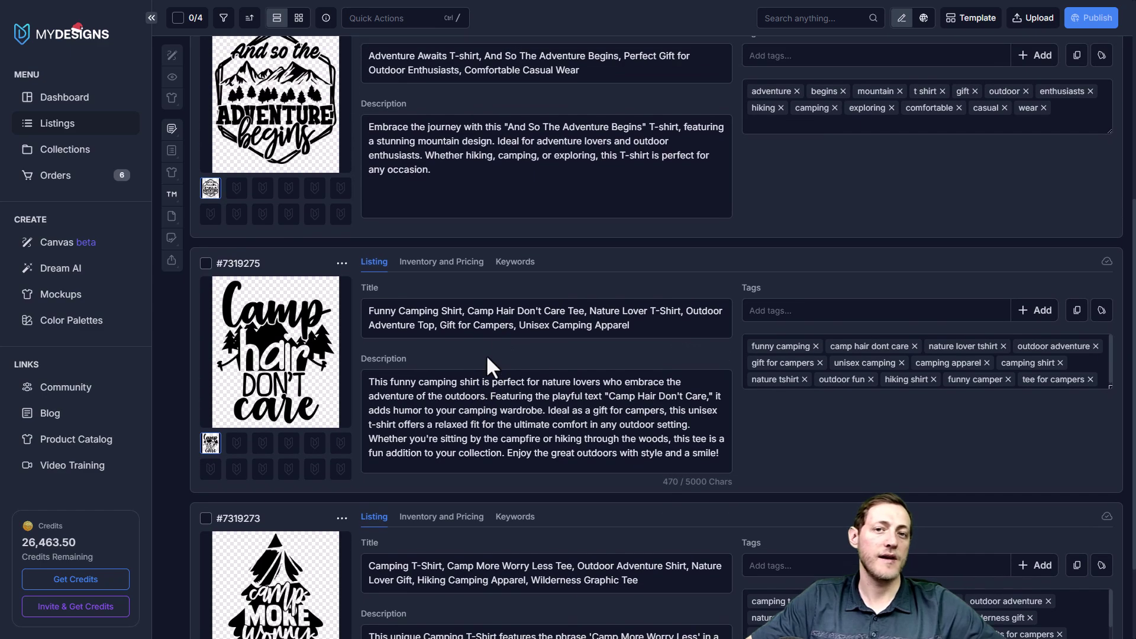
{"action": "scroll", "coordinate": [492, 367], "scroll_direction": "up", "scroll_amount": 2}
{"action": "scroll", "coordinate": [491, 367], "scroll_direction": "up", "scroll_amount": 3}
{"action": "scroll", "coordinate": [480, 267], "scroll_direction": "up", "scroll_amount": 2}
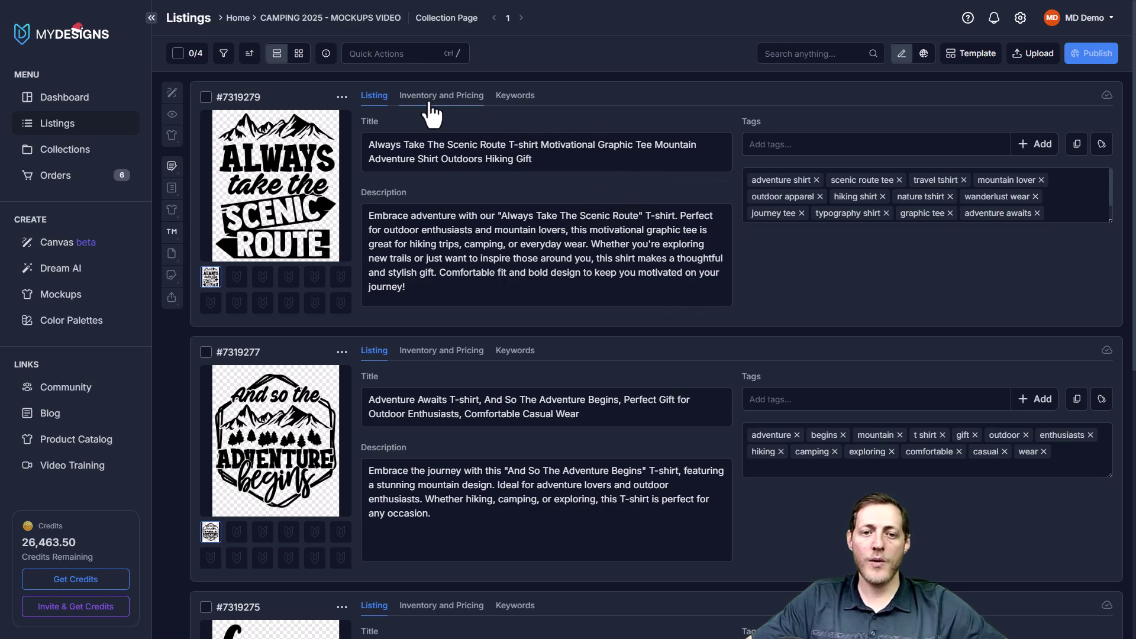
{"action": "left_click", "coordinate": [179, 53]}
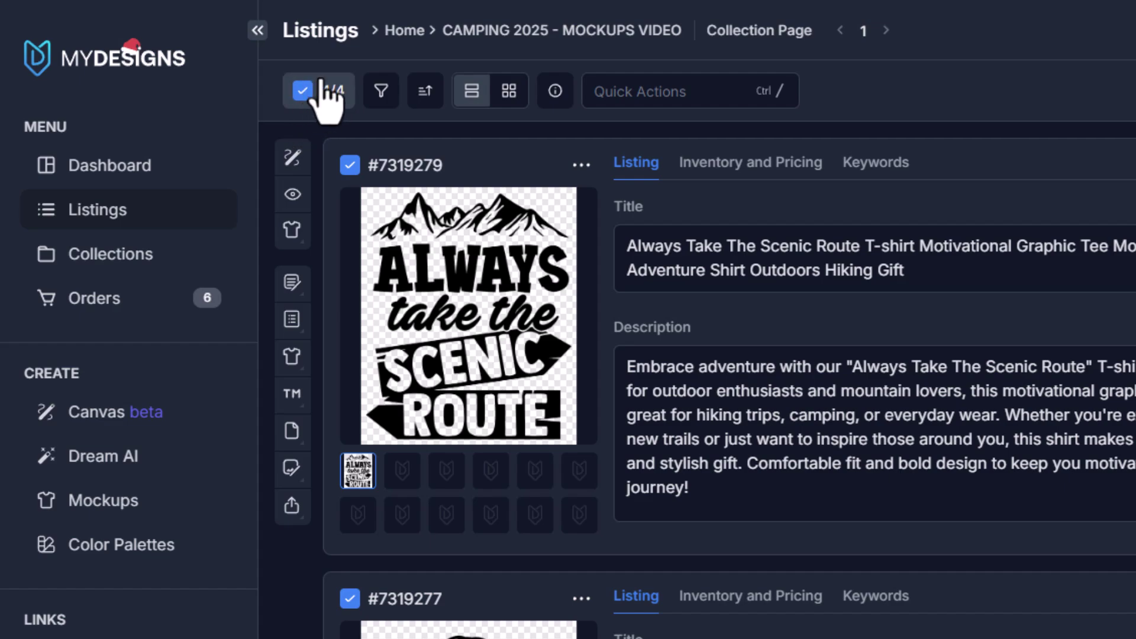
{"action": "left_click", "coordinate": [302, 92]}
{"action": "left_click", "coordinate": [329, 324]}
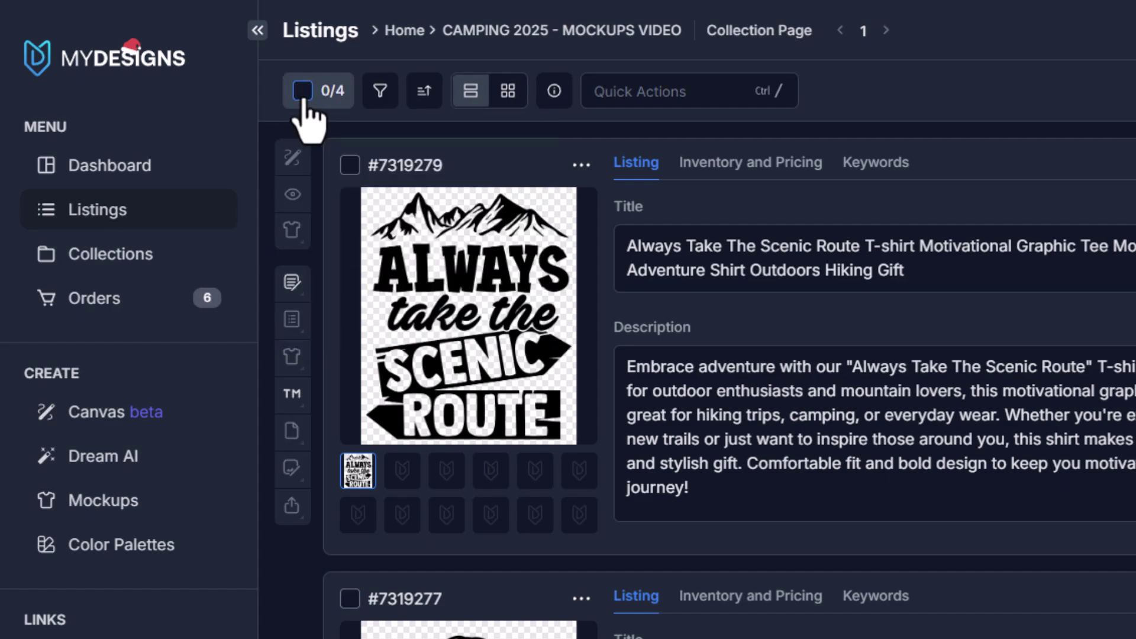
{"action": "left_click", "coordinate": [349, 165]}
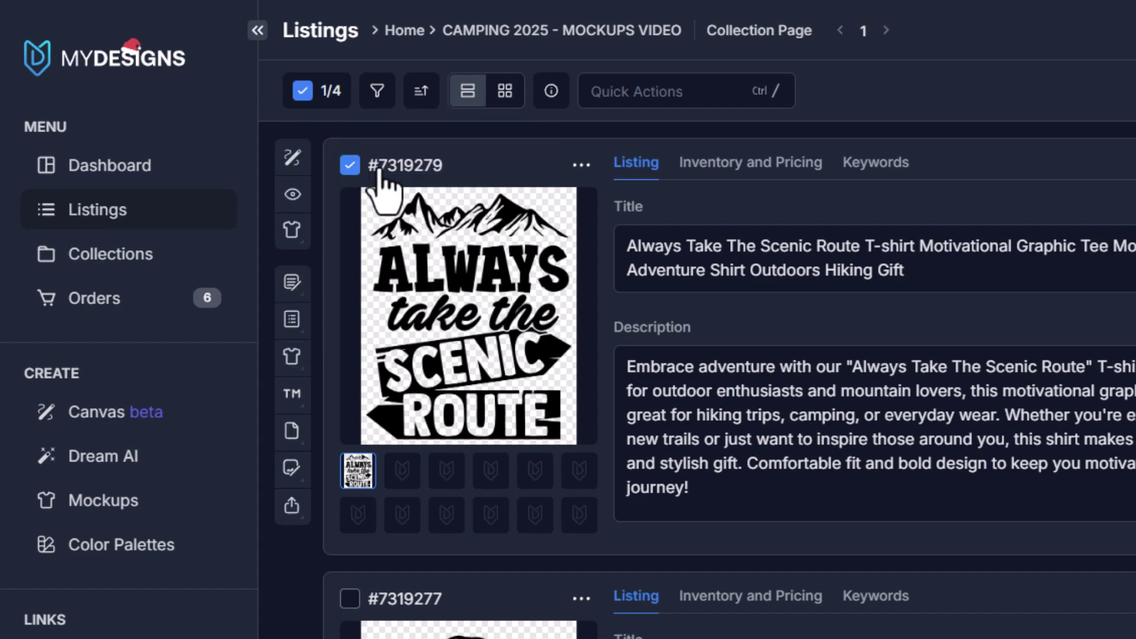
{"action": "left_click", "coordinate": [316, 92]}
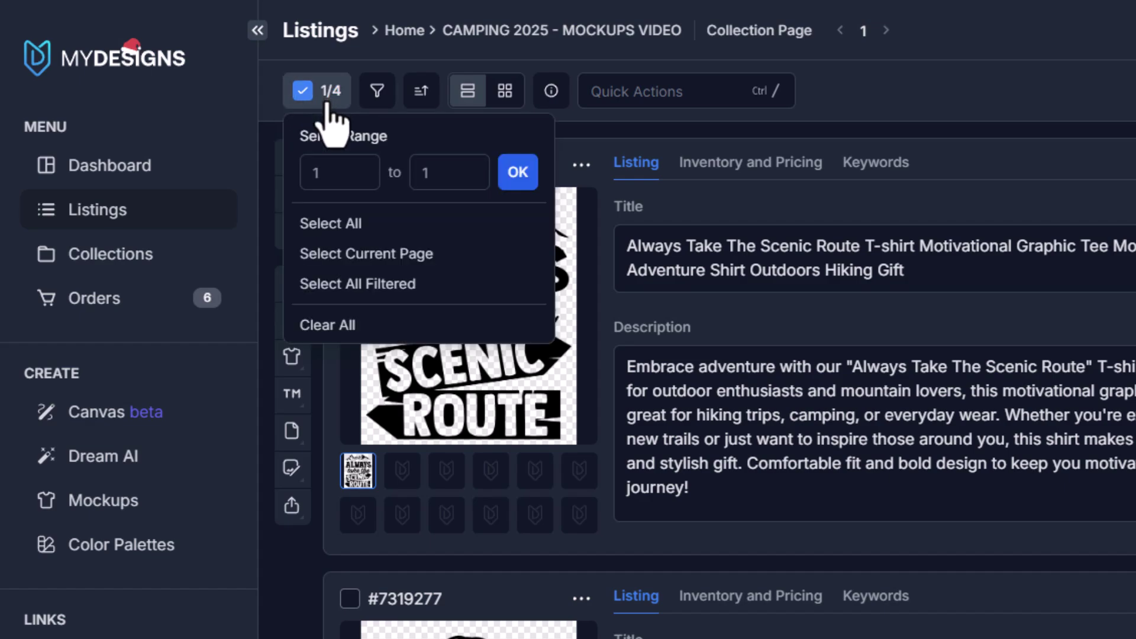
{"action": "left_click", "coordinate": [356, 222]}
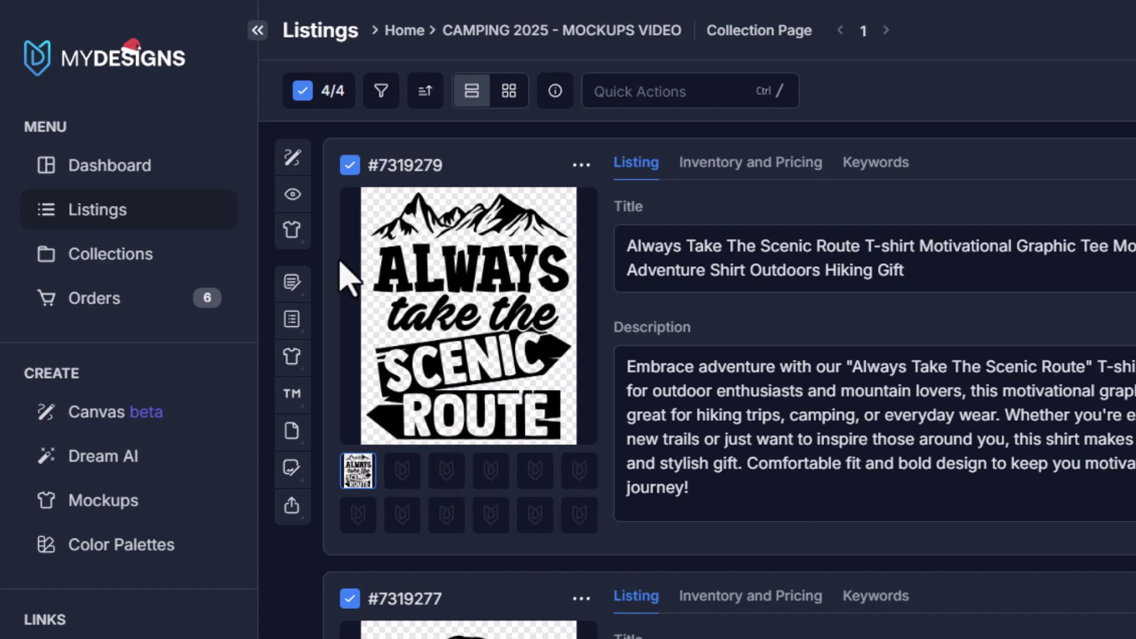
Open Image Mockups for the selected listings and focus the mockup search box.
{"action": "left_click", "coordinate": [291, 358]}
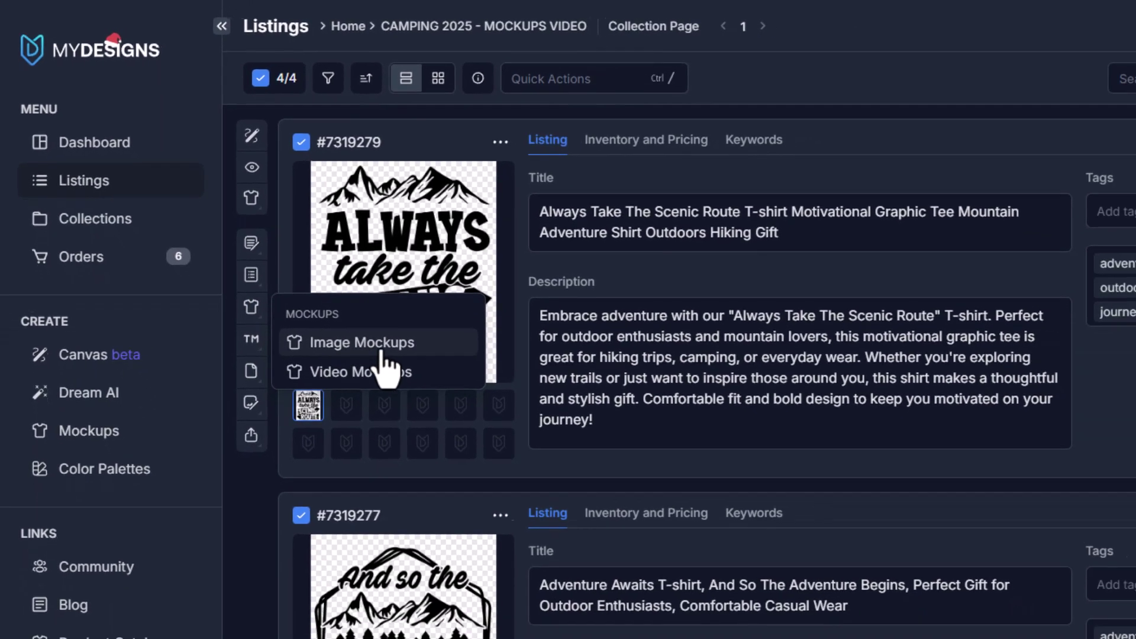
{"action": "left_click", "coordinate": [361, 342]}
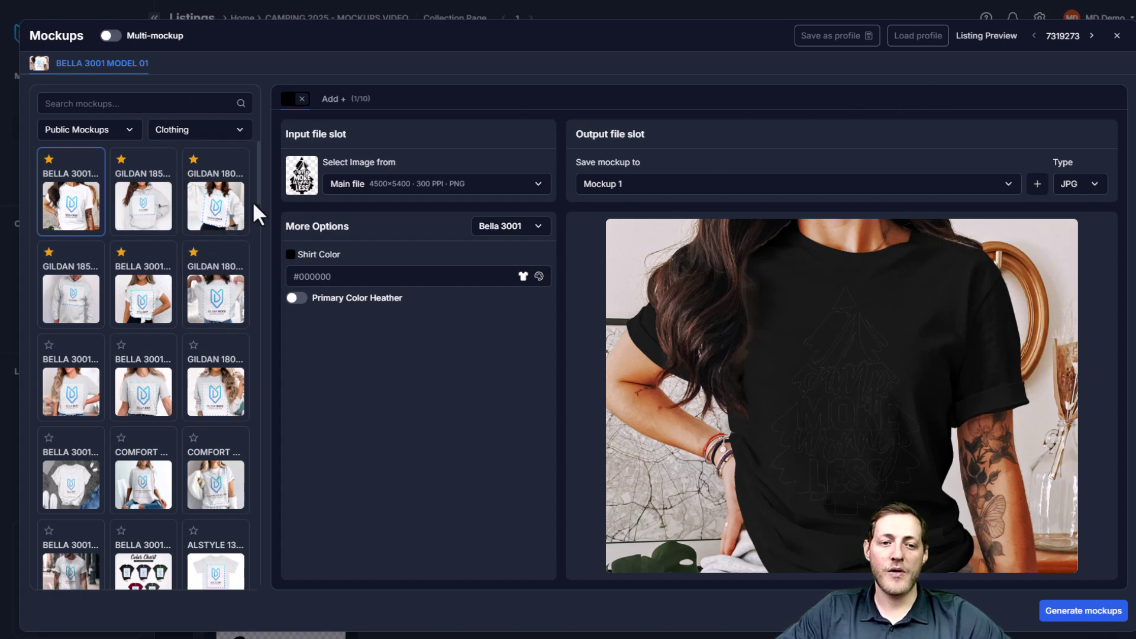
{"action": "left_click", "coordinate": [131, 104]}
{"action": "type", "text": "Bella"}
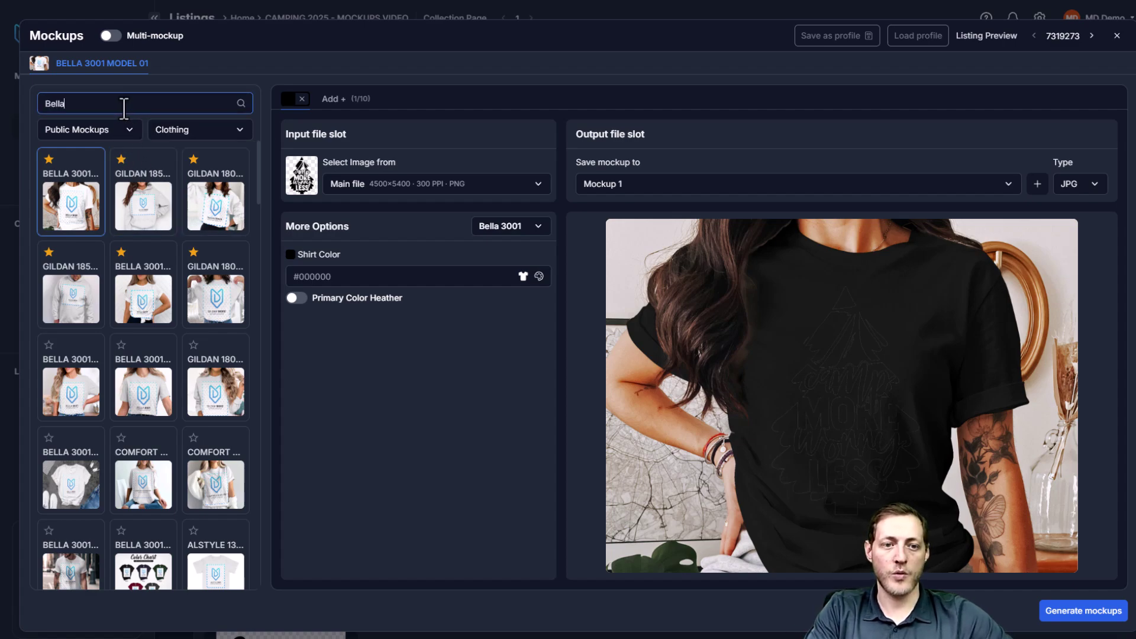
{"action": "type", "text": " 3001"}
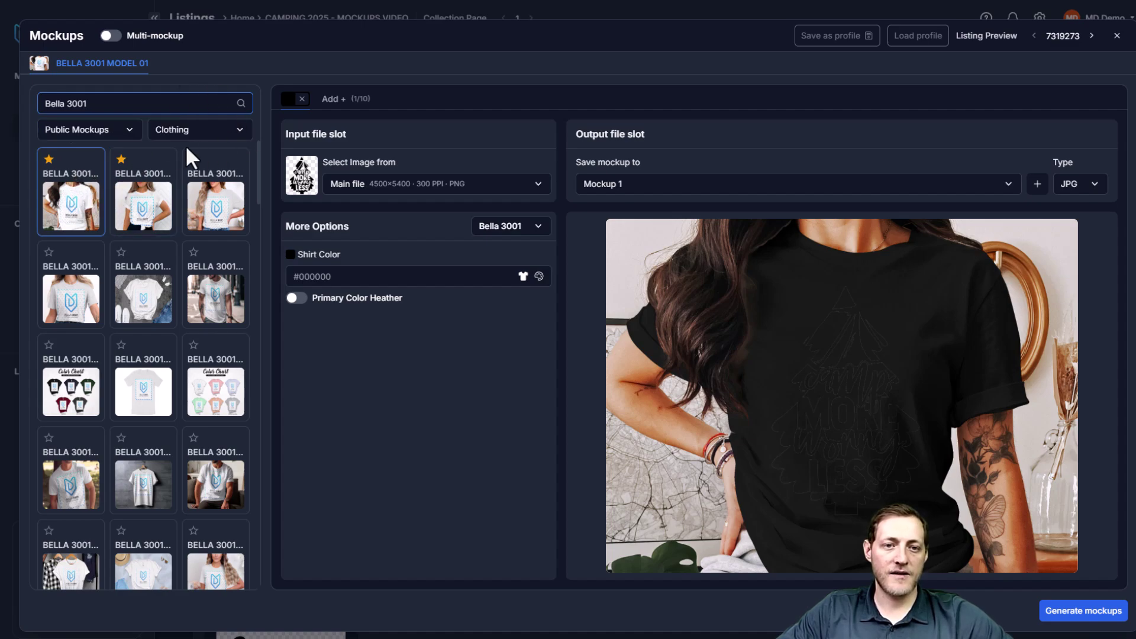
Turn on Multi-mockup and set the first Bella 3001 Shirt Color to white #ffffff.
{"action": "left_click", "coordinate": [112, 36]}
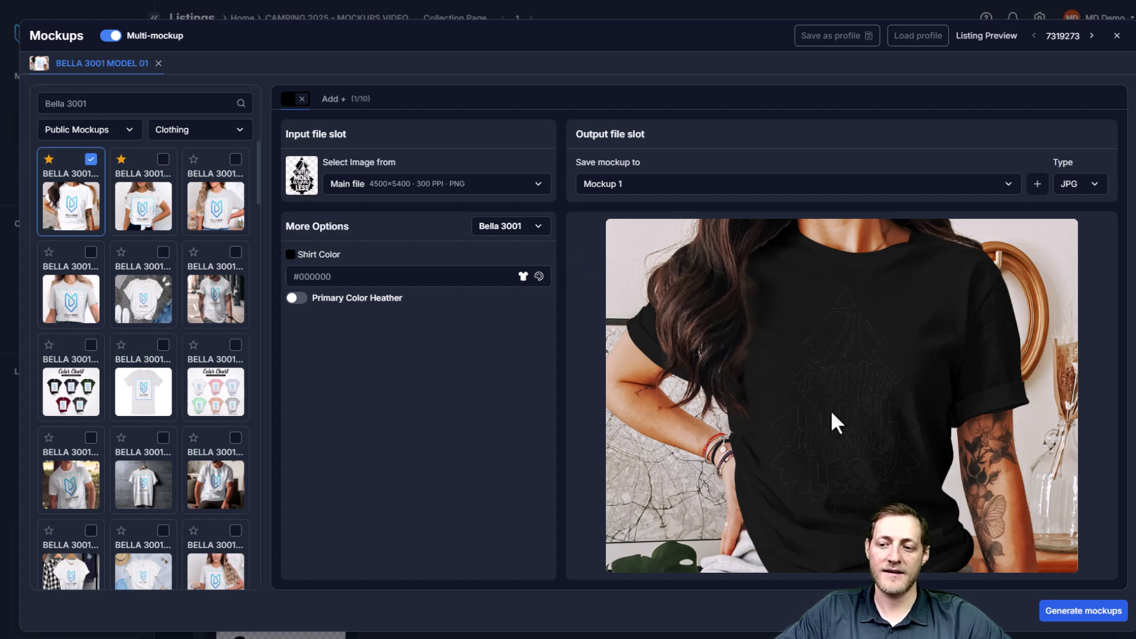
{"action": "left_click", "coordinate": [290, 255]}
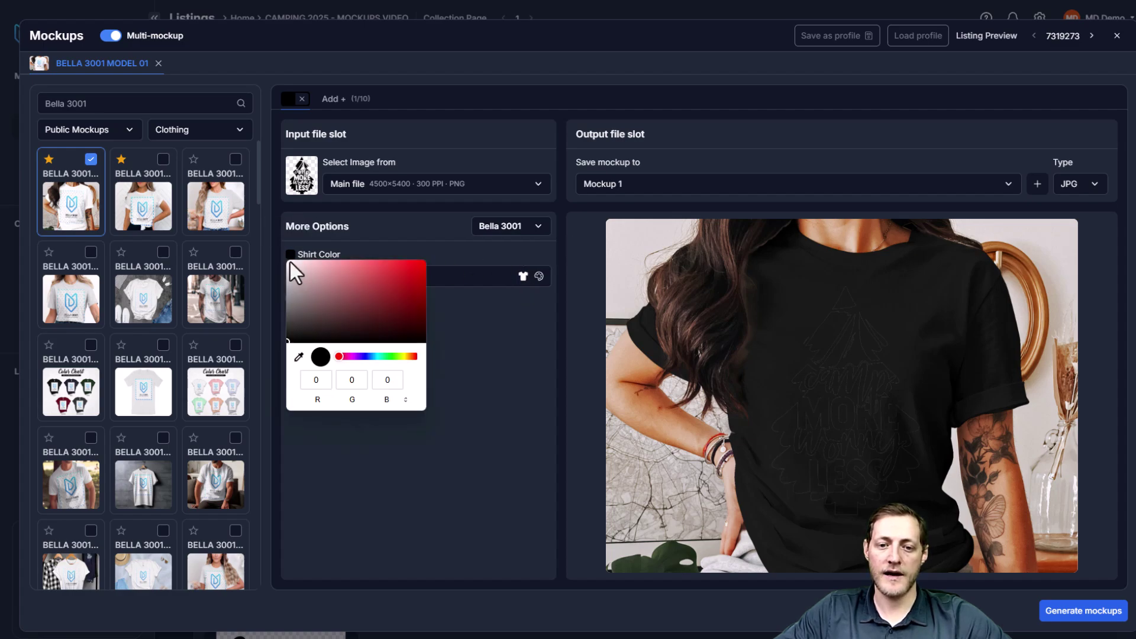
{"action": "left_click", "coordinate": [288, 264]}
{"action": "left_click", "coordinate": [432, 376]}
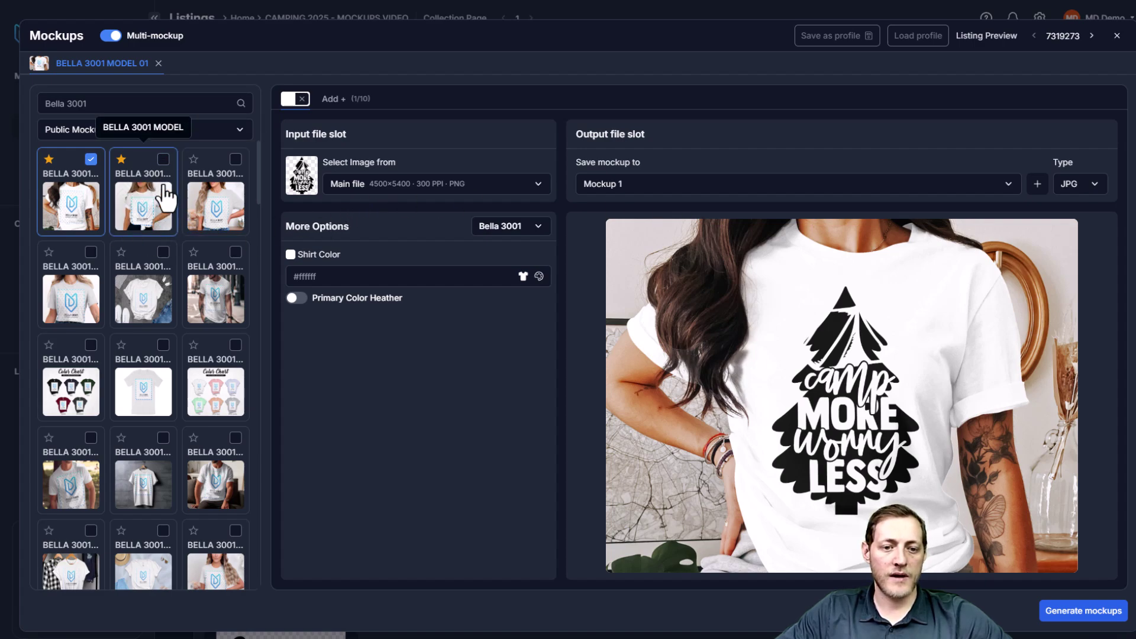
Add the Bella 3001 Model mockup with Primary Color white #ffffff.
{"action": "left_click", "coordinate": [164, 160]}
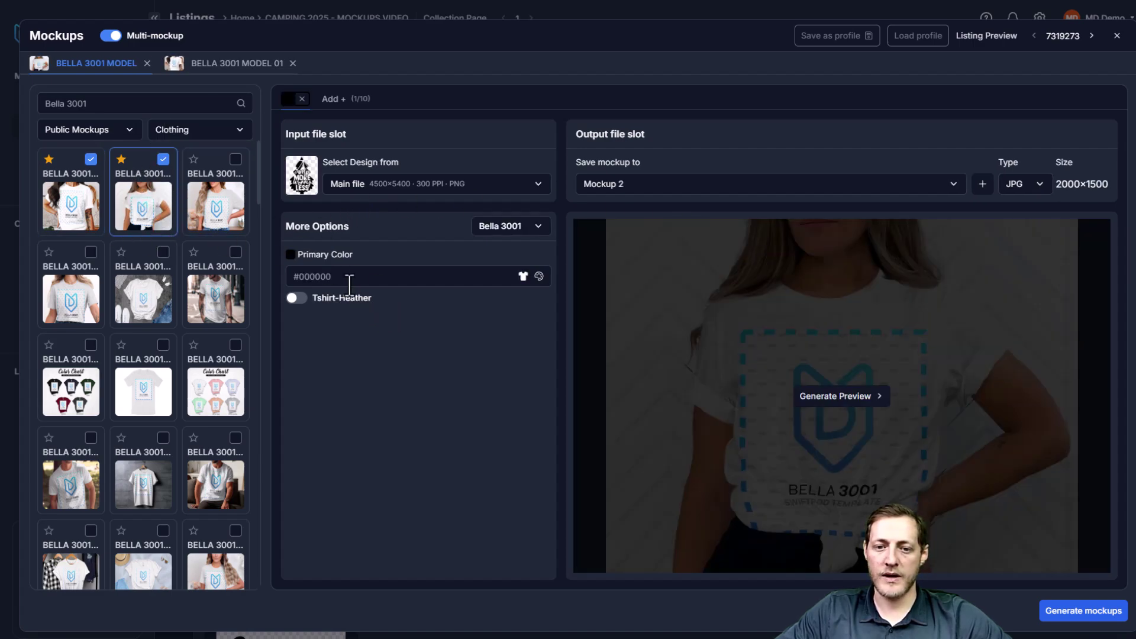
{"action": "left_click", "coordinate": [291, 254]}
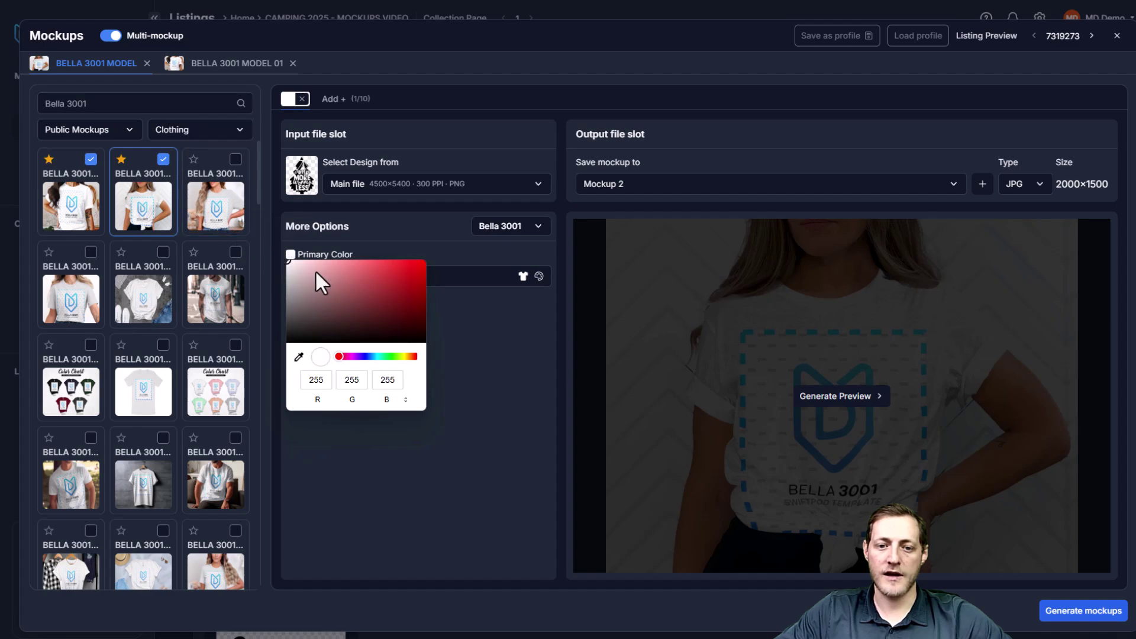
{"action": "left_click", "coordinate": [524, 346]}
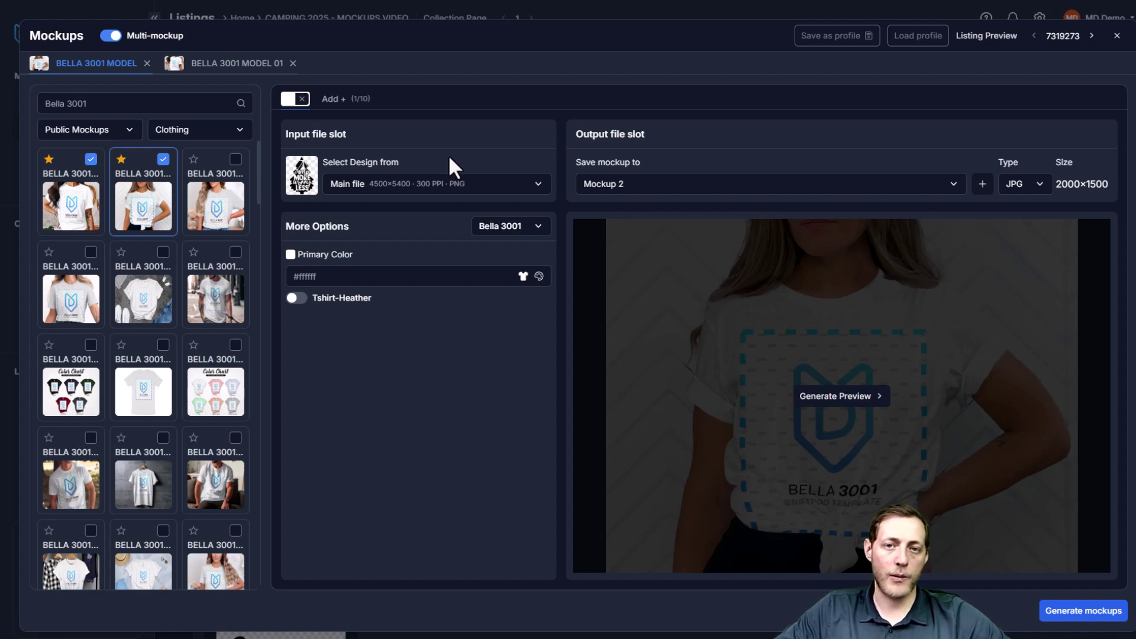
{"action": "left_click_drag", "start_coordinate": [348, 133], "coordinate": [285, 134]}
{"action": "left_click", "coordinate": [369, 139]}
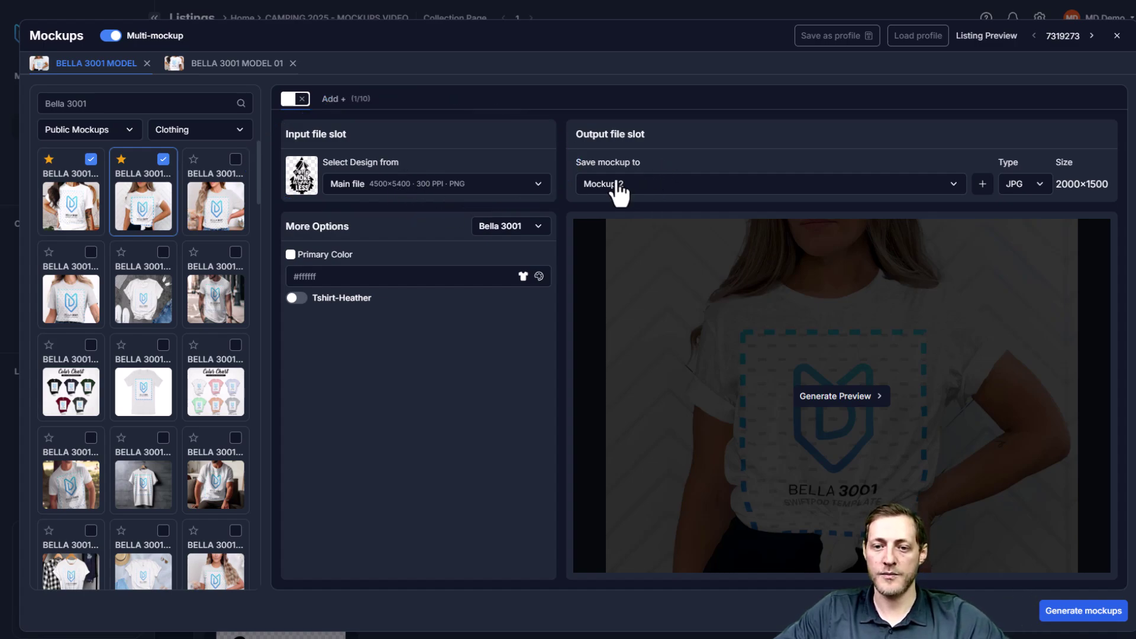
{"action": "left_click", "coordinate": [361, 186]}
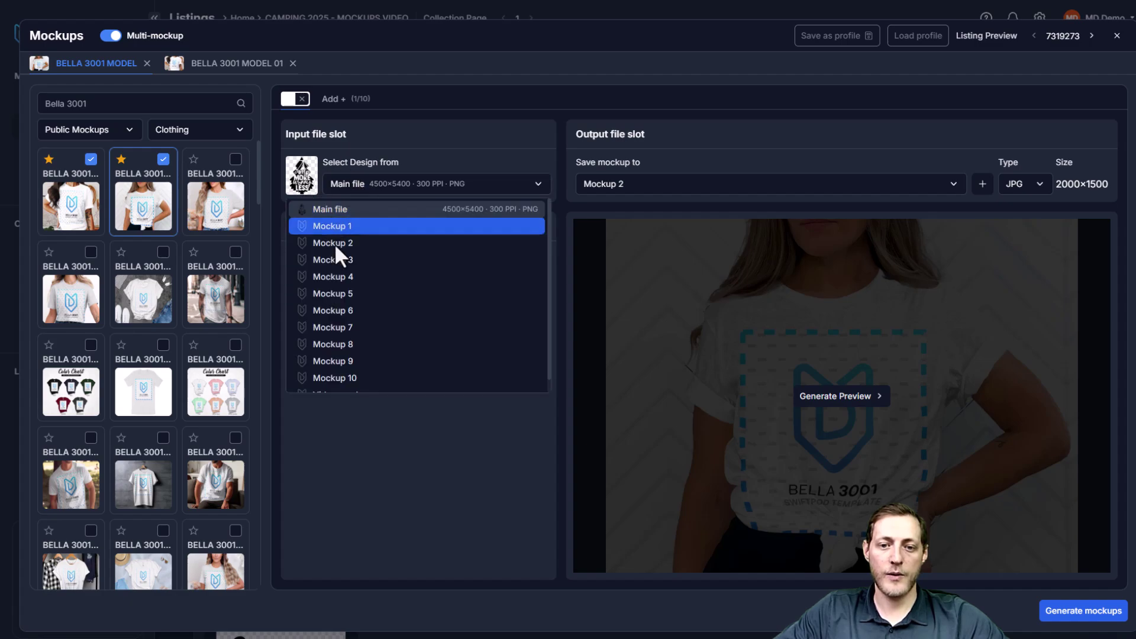
{"action": "left_click", "coordinate": [338, 212]}
{"action": "left_click_drag", "start_coordinate": [518, 162], "coordinate": [565, 138]}
{"action": "double_click", "coordinate": [645, 178]}
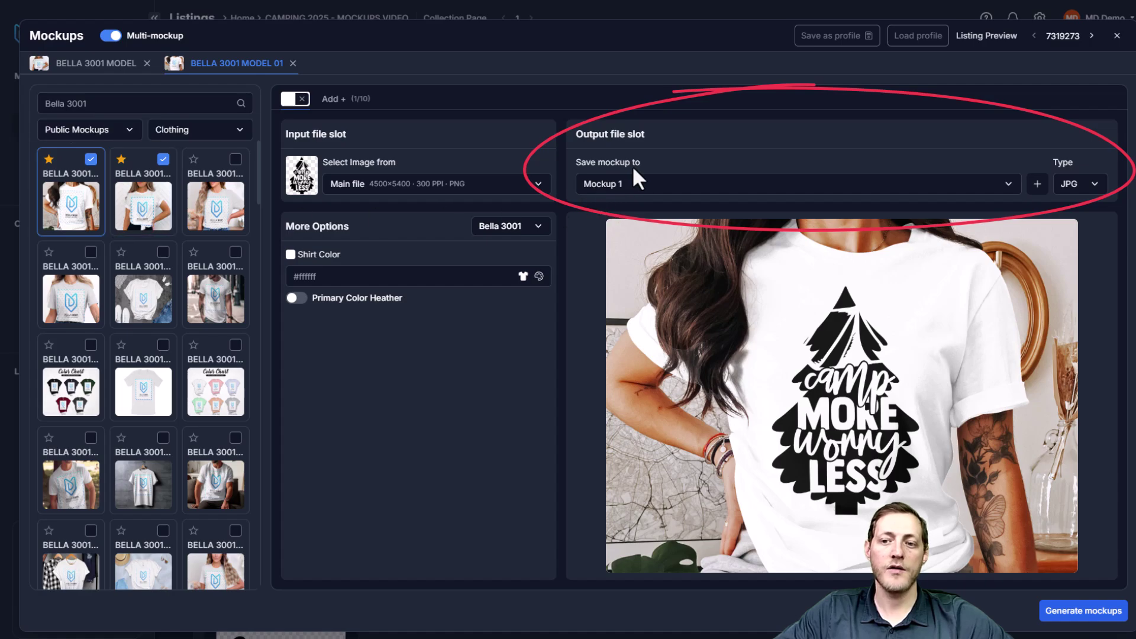
{"action": "left_click", "coordinate": [636, 187]}
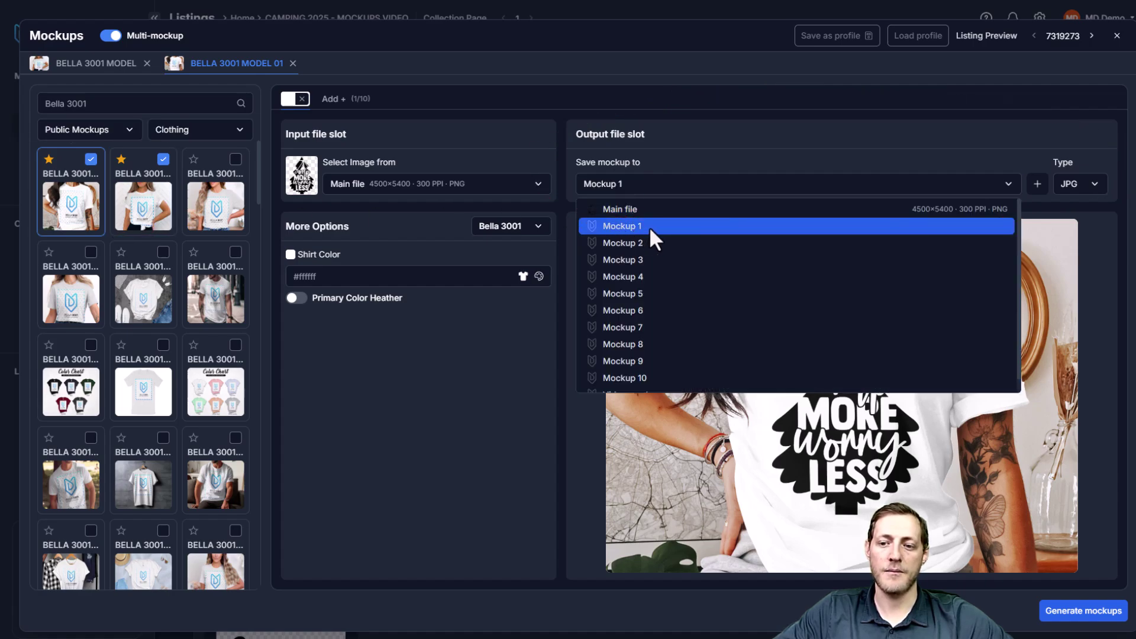
{"action": "left_click", "coordinate": [634, 225]}
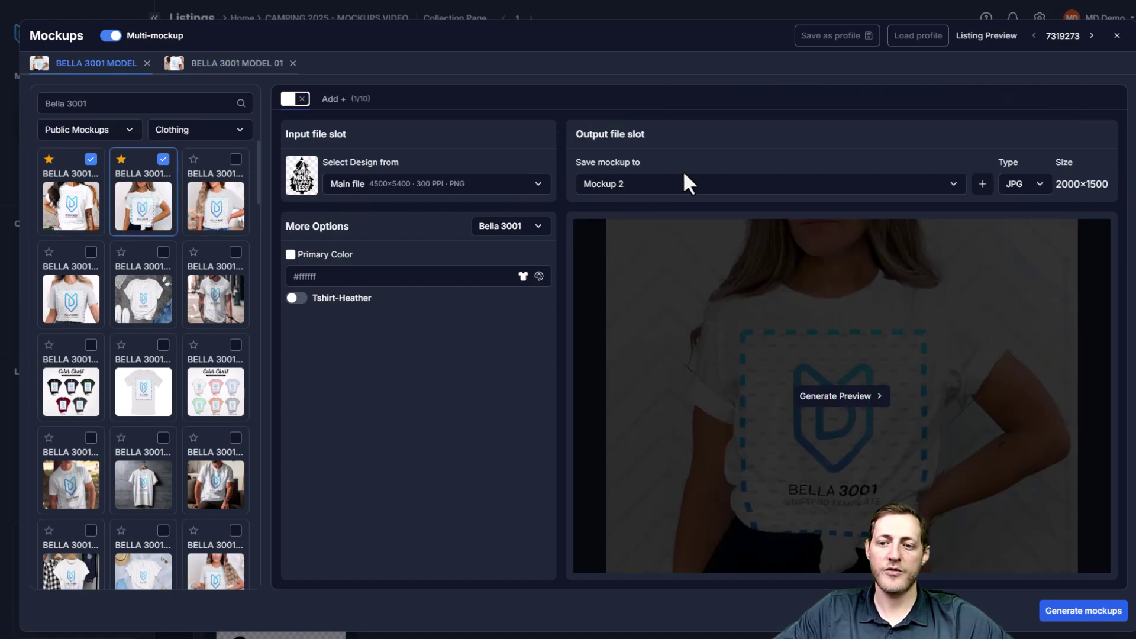
{"action": "left_click", "coordinate": [680, 183]}
{"action": "left_click", "coordinate": [638, 242]}
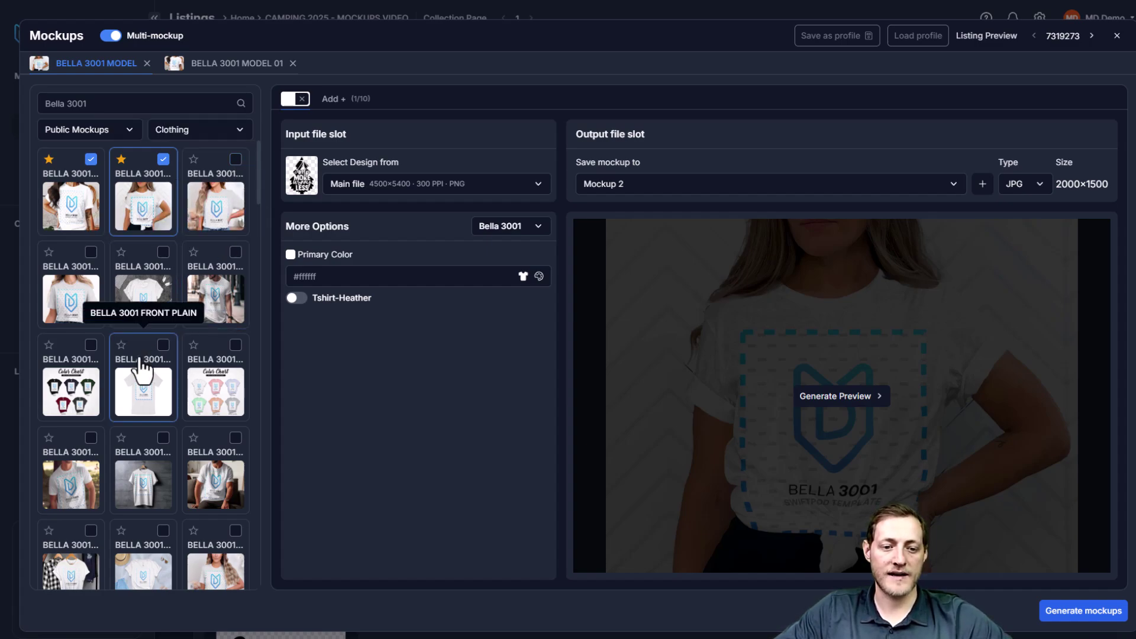
Add Bella 3001 dark and light color chart mockups, giving the light chart a white background.
{"action": "left_click", "coordinate": [91, 345]}
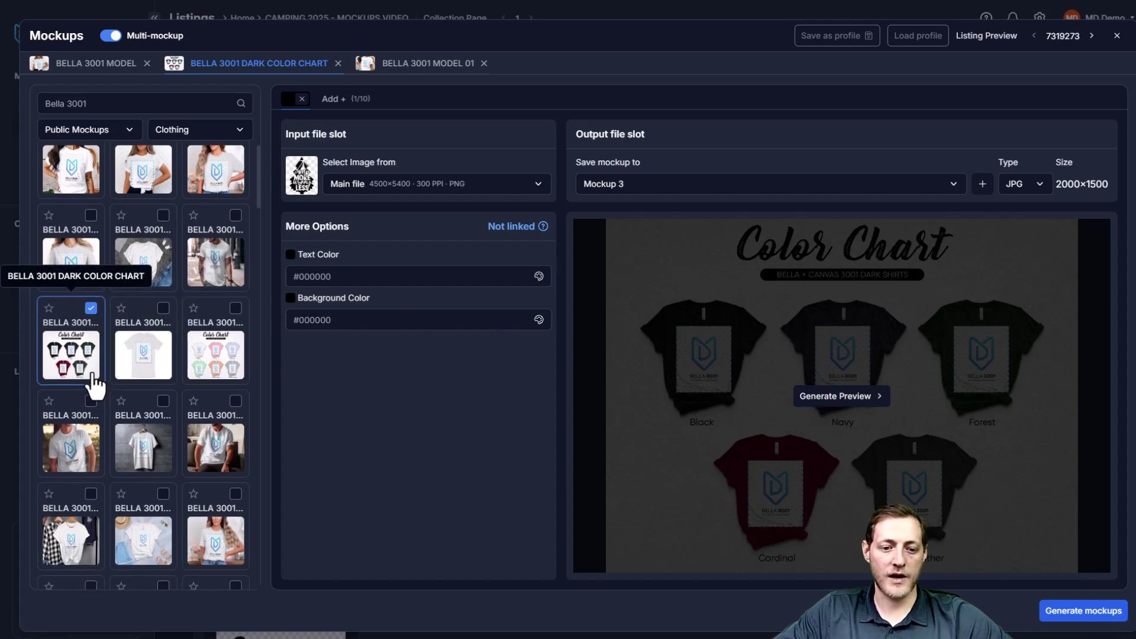
{"action": "scroll", "coordinate": [143, 355], "scroll_direction": "down", "scroll_amount": 3}
{"action": "scroll", "coordinate": [142, 355], "scroll_direction": "down", "scroll_amount": 3}
{"action": "scroll", "coordinate": [150, 364], "scroll_direction": "down", "scroll_amount": 3}
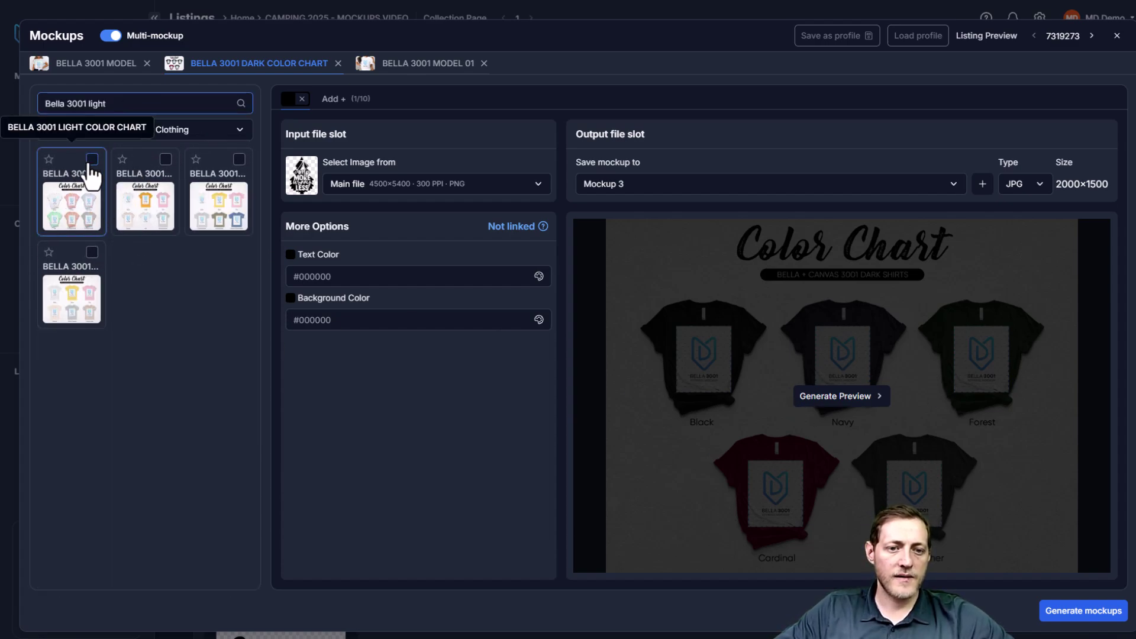
{"action": "left_click", "coordinate": [91, 159]}
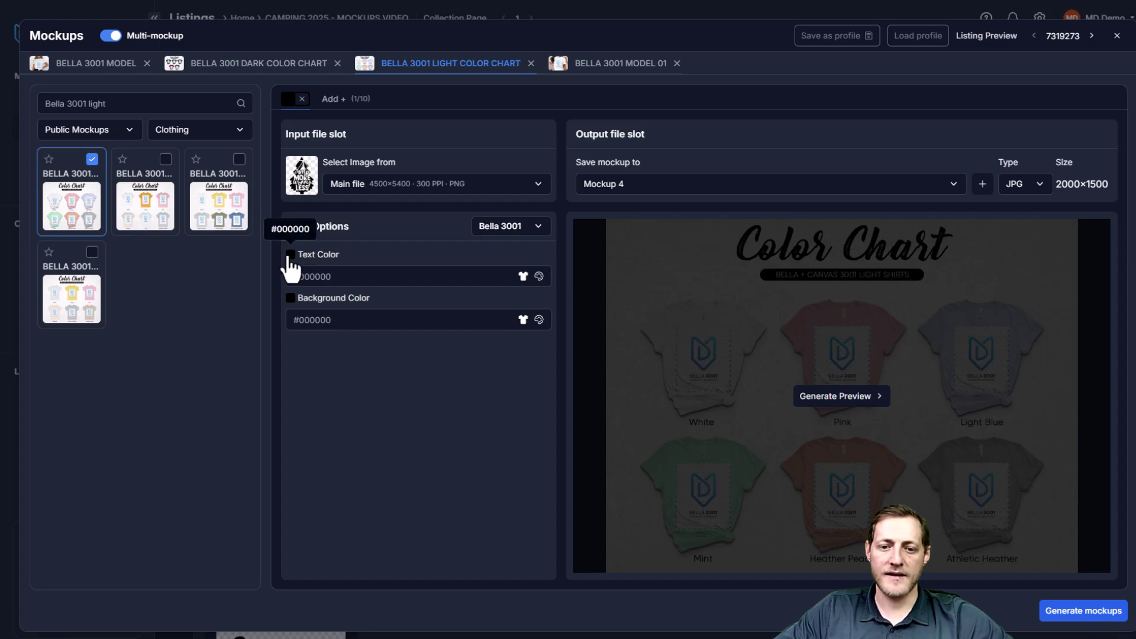
{"action": "left_click", "coordinate": [290, 300]}
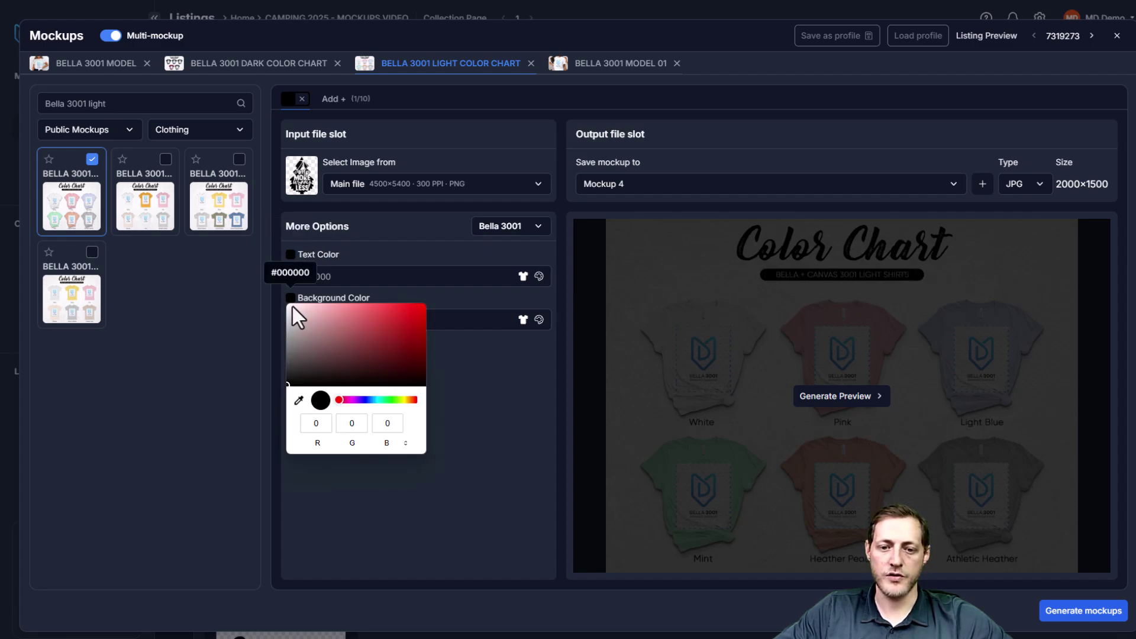
{"action": "left_click", "coordinate": [292, 309]}
{"action": "left_click", "coordinate": [530, 388]}
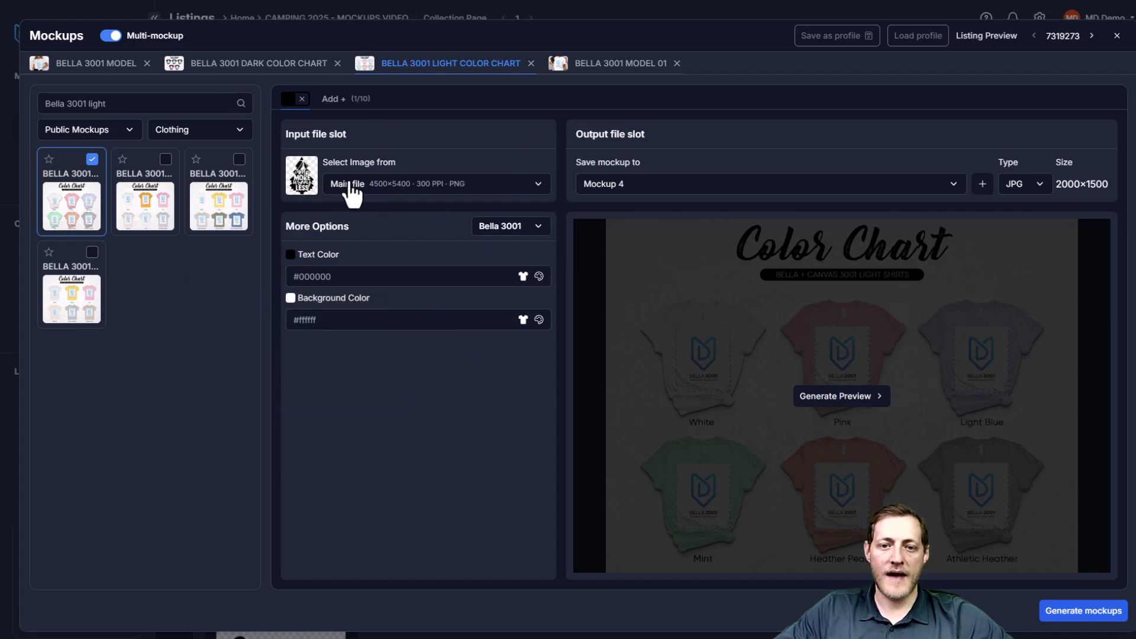
Remove the Bella 3001 dark color chart mockup from the set.
{"action": "left_click", "coordinate": [267, 66]}
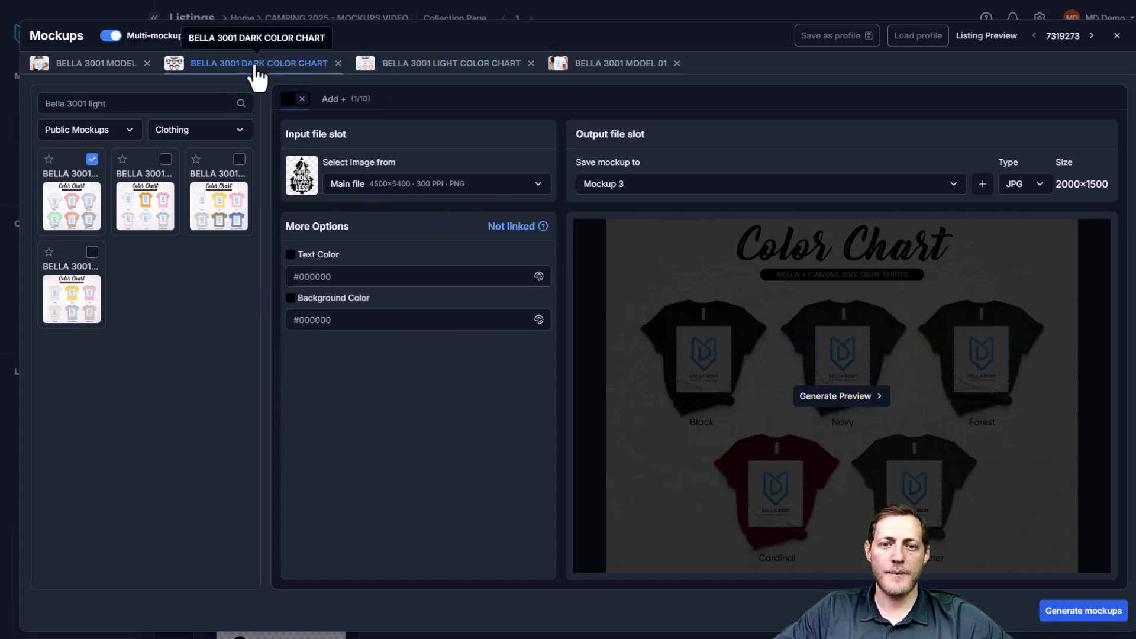
{"action": "left_click", "coordinate": [94, 67]}
{"action": "left_click", "coordinate": [242, 67]}
{"action": "left_click", "coordinate": [440, 66]}
{"action": "left_click", "coordinate": [621, 63]}
{"action": "left_click", "coordinate": [444, 63]}
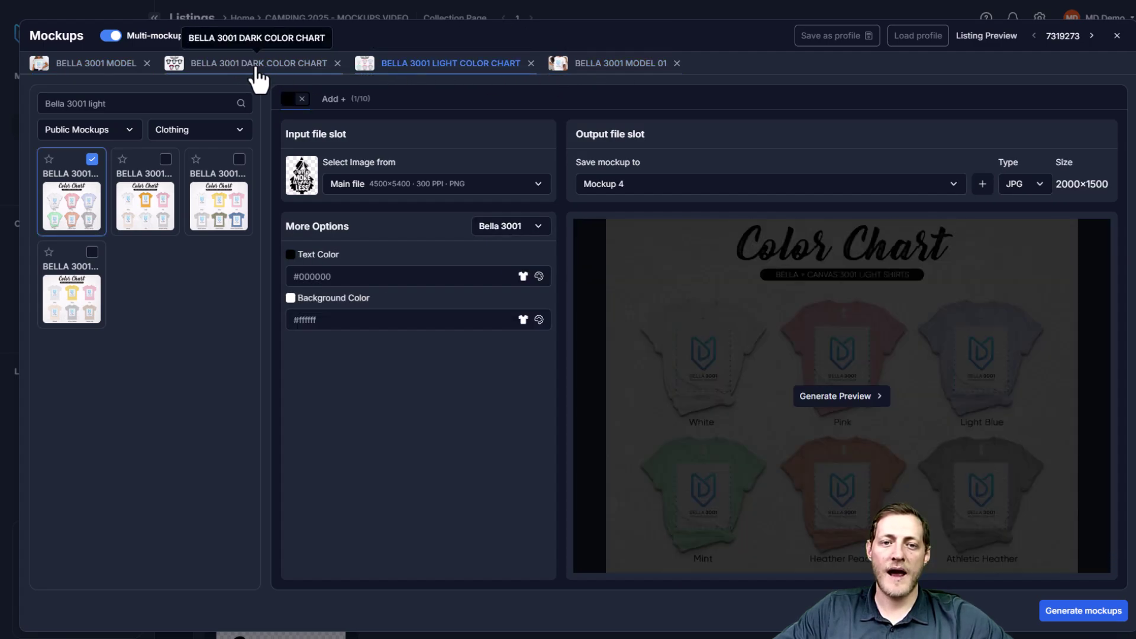
{"action": "left_click", "coordinate": [257, 64]}
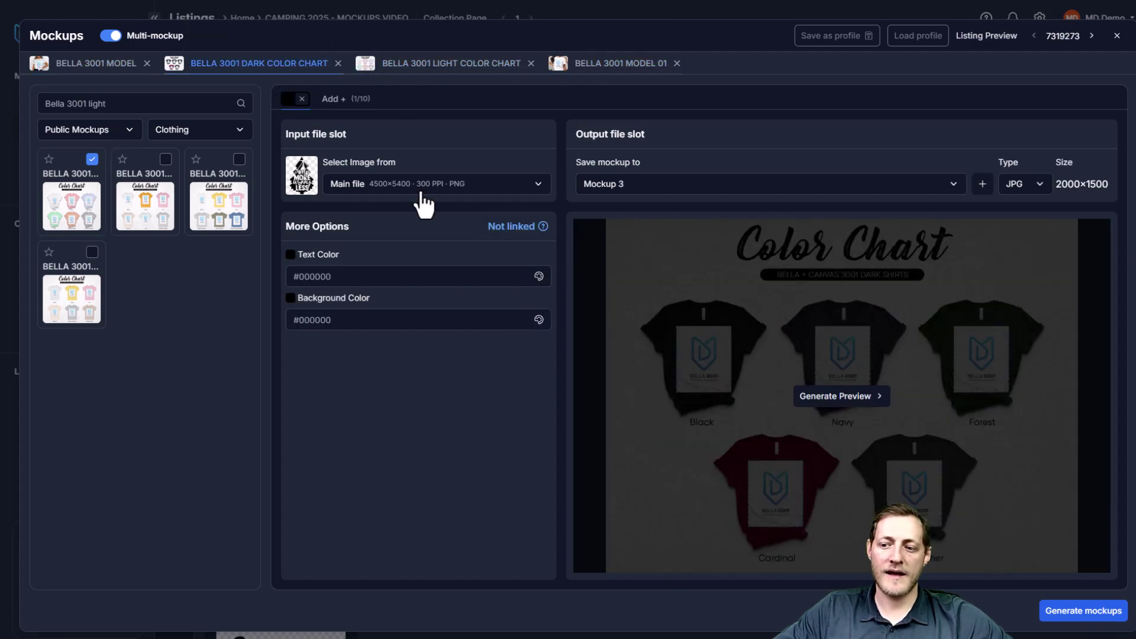
{"action": "left_click", "coordinate": [338, 65]}
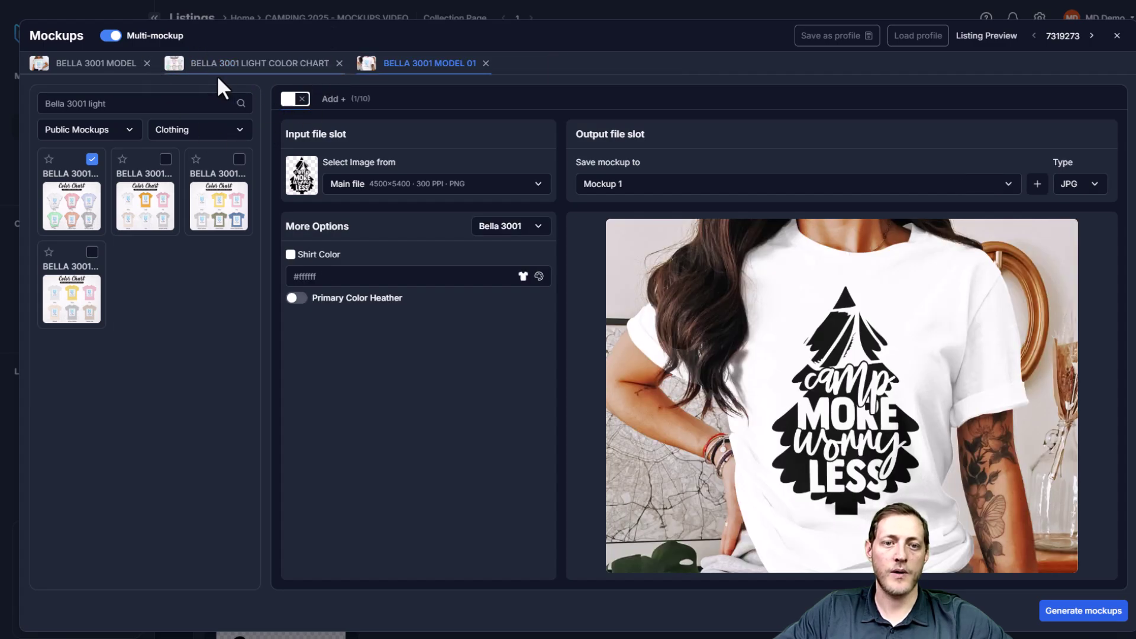
Set the light color chart mockup to save to Mockup 3.
{"action": "left_click", "coordinate": [249, 64]}
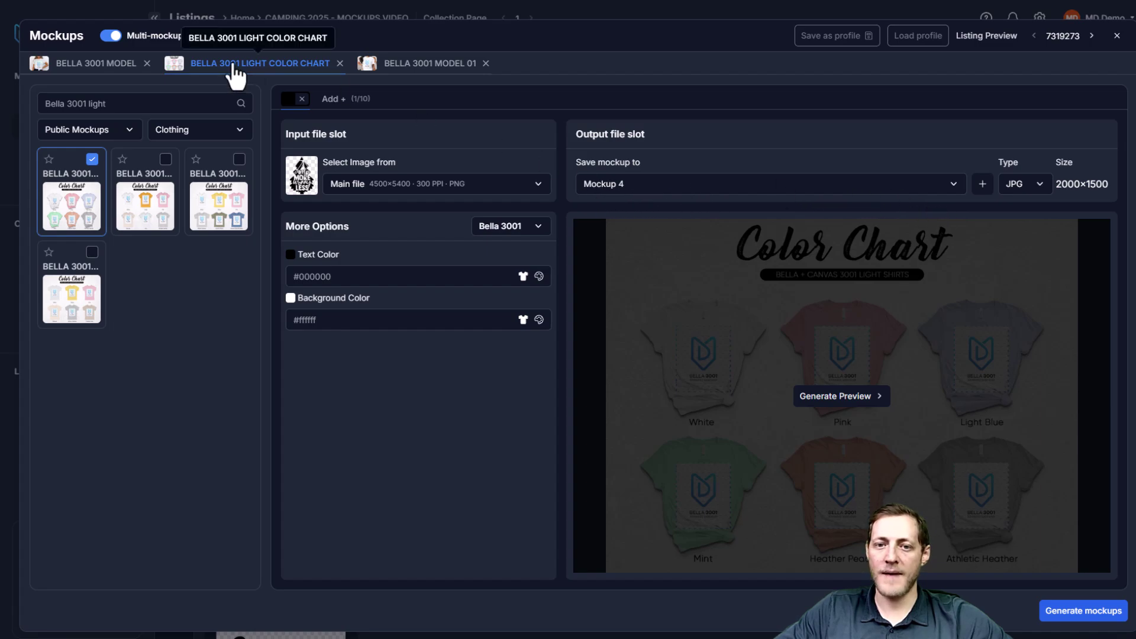
{"action": "left_click", "coordinate": [622, 184]}
{"action": "left_click", "coordinate": [631, 260]}
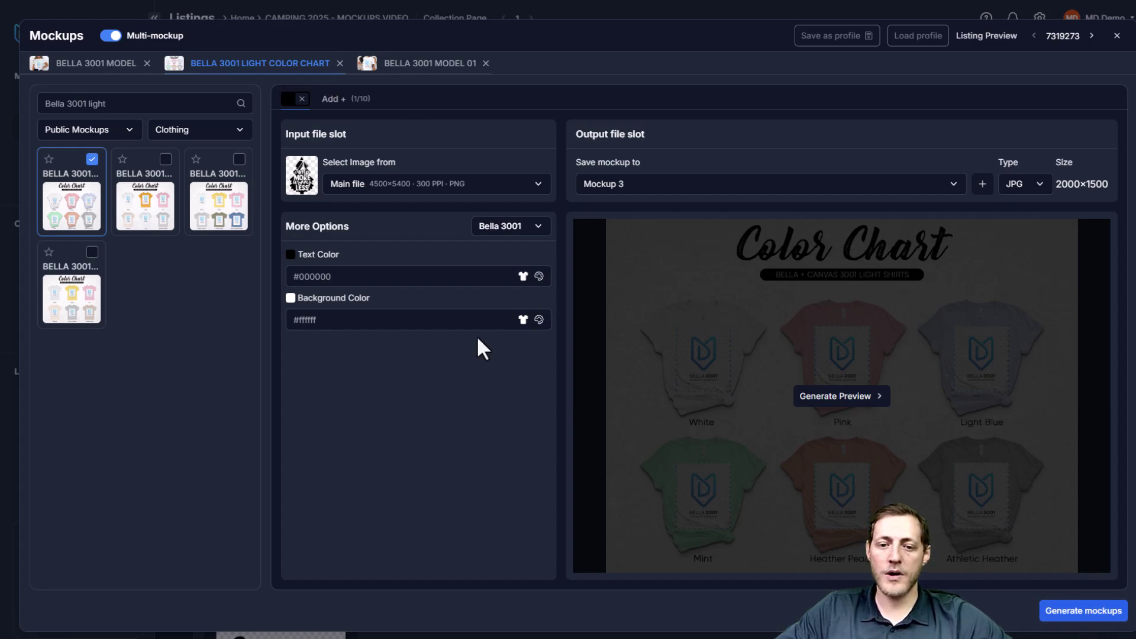
Generate the three queued mockups and confirm the generation dialog.
{"action": "left_click", "coordinate": [1084, 611]}
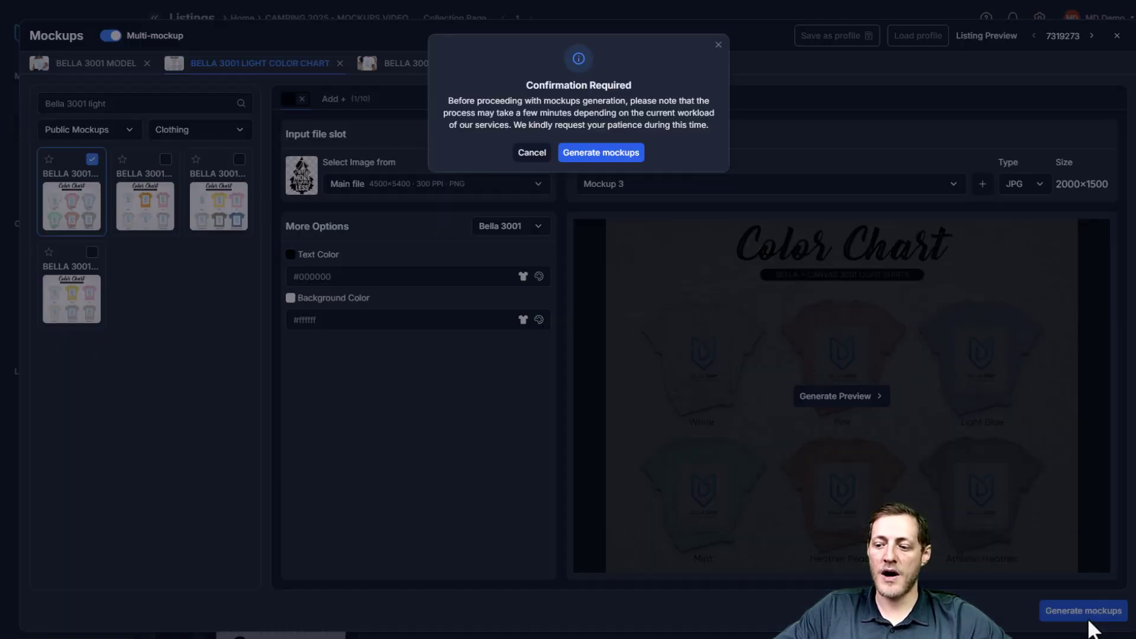
{"action": "left_click", "coordinate": [601, 153]}
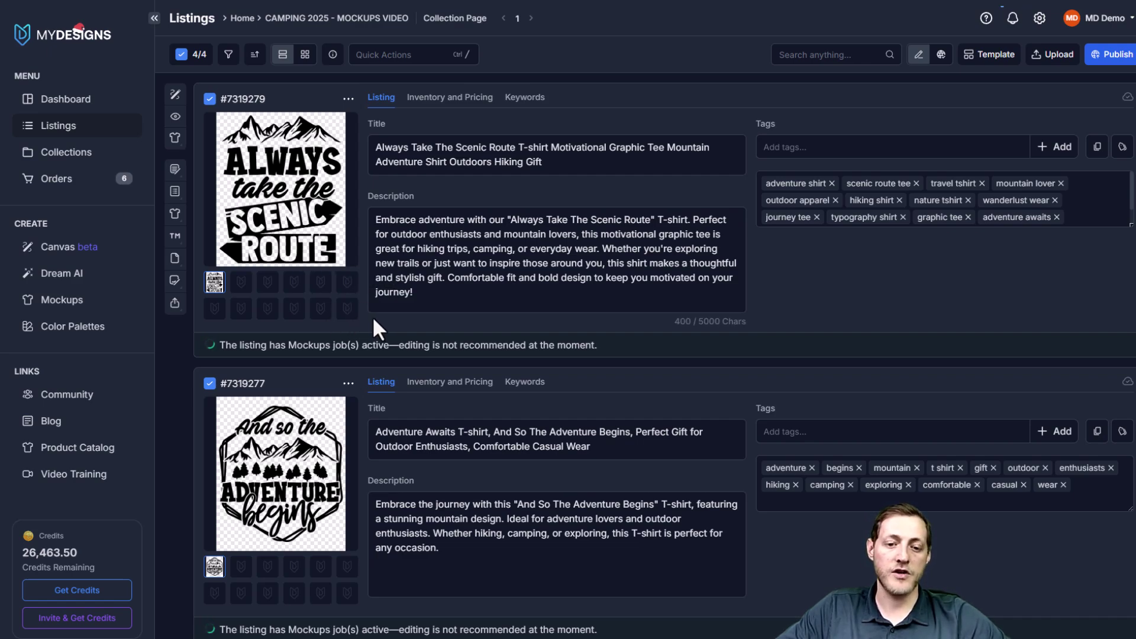
{"action": "scroll", "coordinate": [359, 311], "scroll_direction": "down", "scroll_amount": 4}
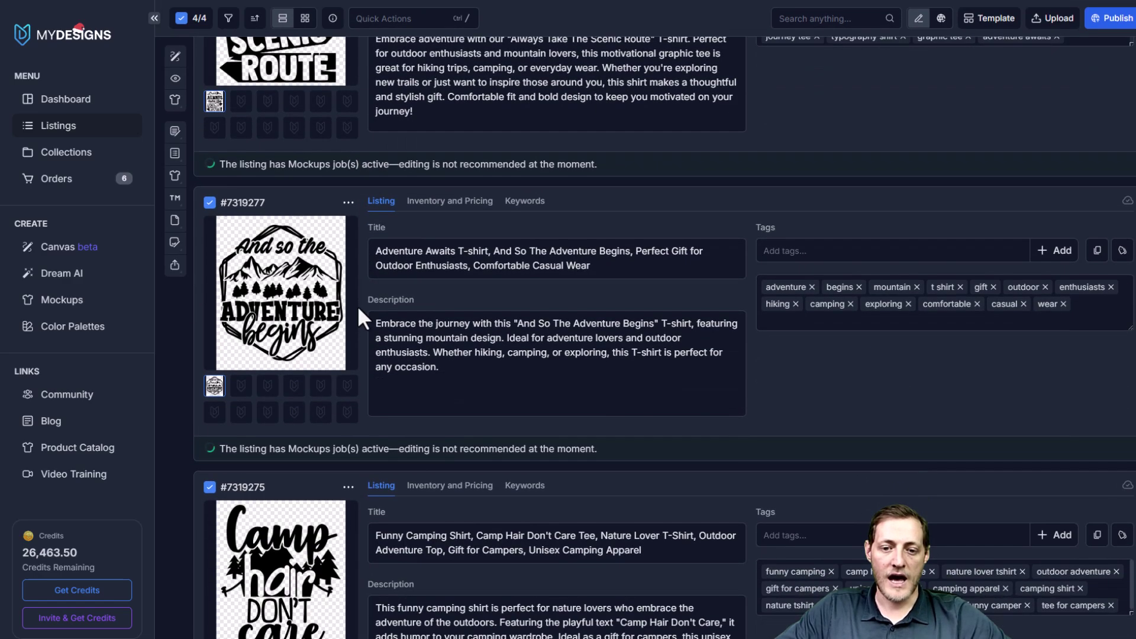
{"action": "scroll", "coordinate": [363, 309], "scroll_direction": "down", "scroll_amount": 4}
{"action": "scroll", "coordinate": [377, 344], "scroll_direction": "up", "scroll_amount": 10}
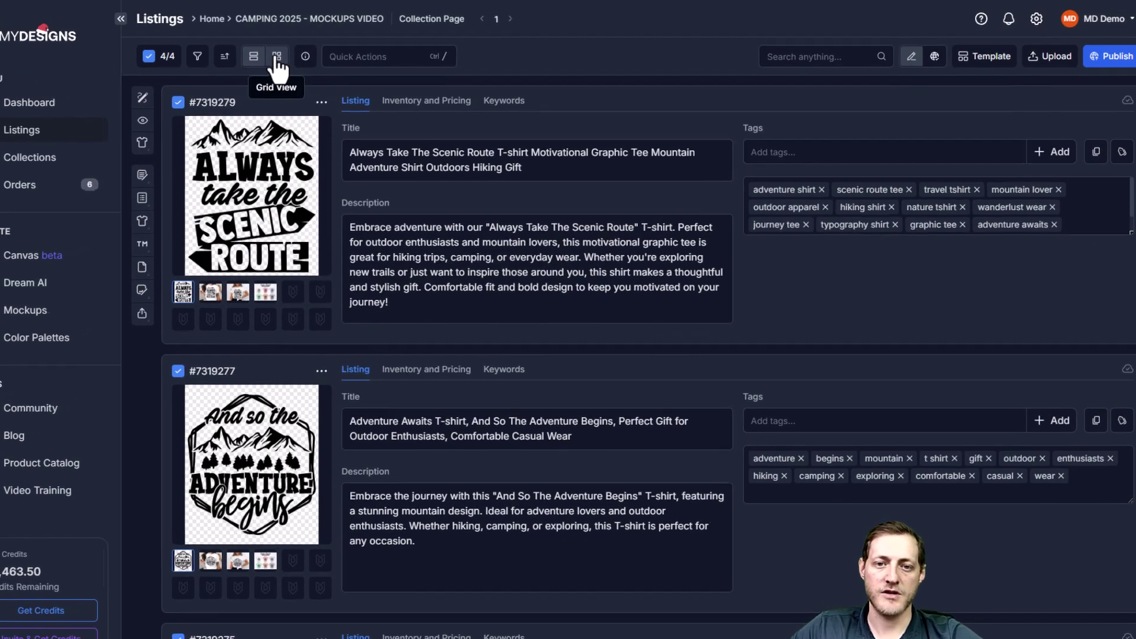
{"action": "left_click", "coordinate": [304, 54]}
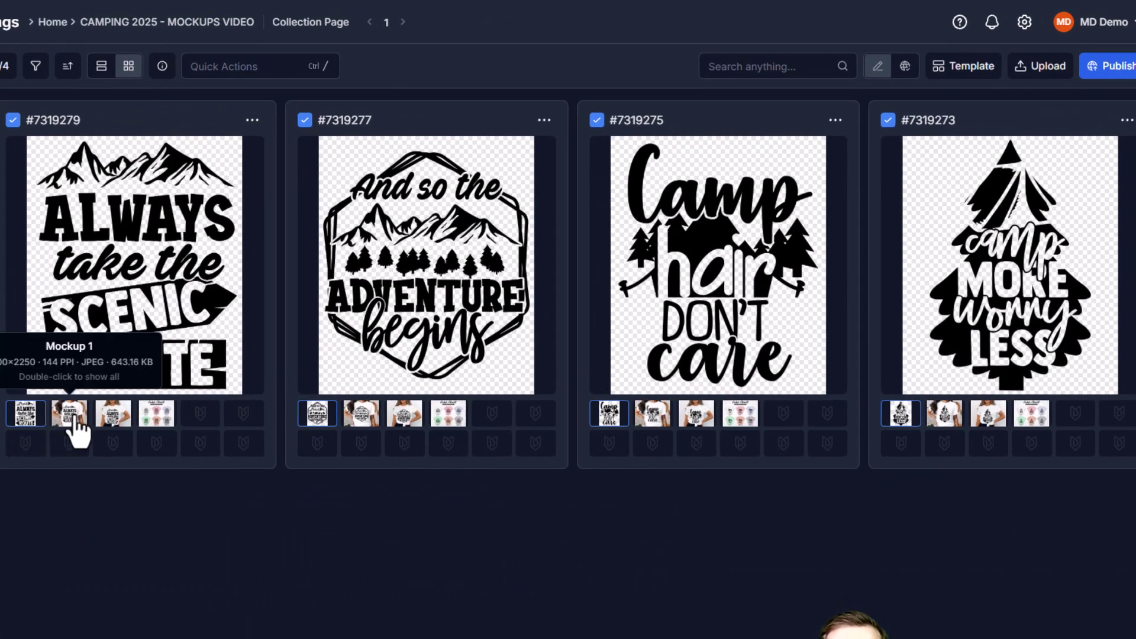
{"action": "double_click", "coordinate": [69, 414]}
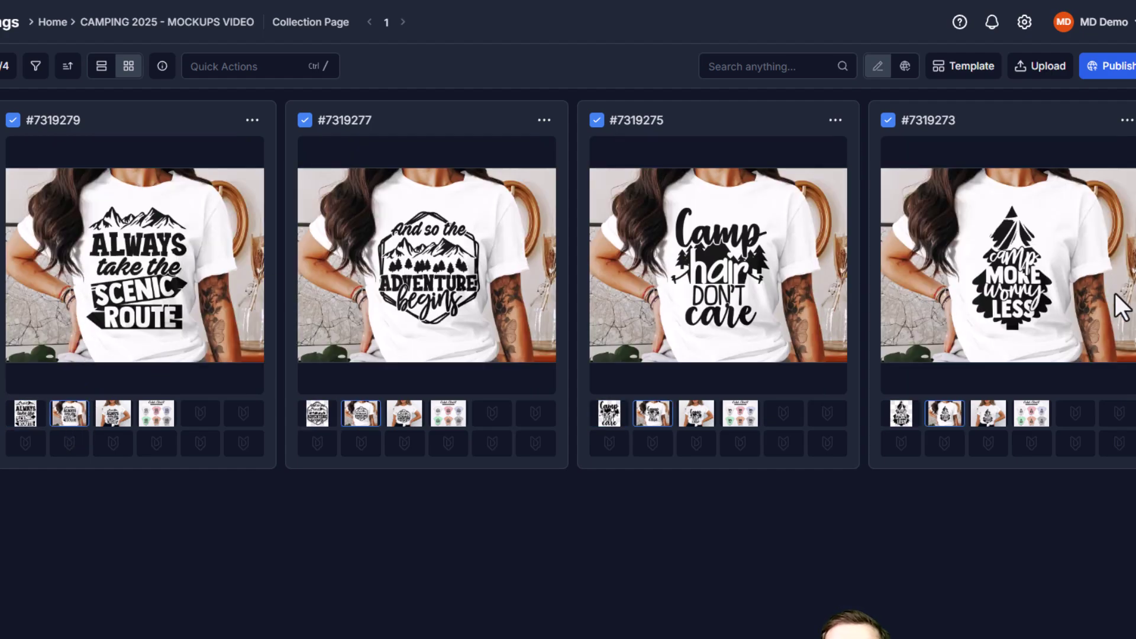
{"action": "double_click", "coordinate": [113, 413]}
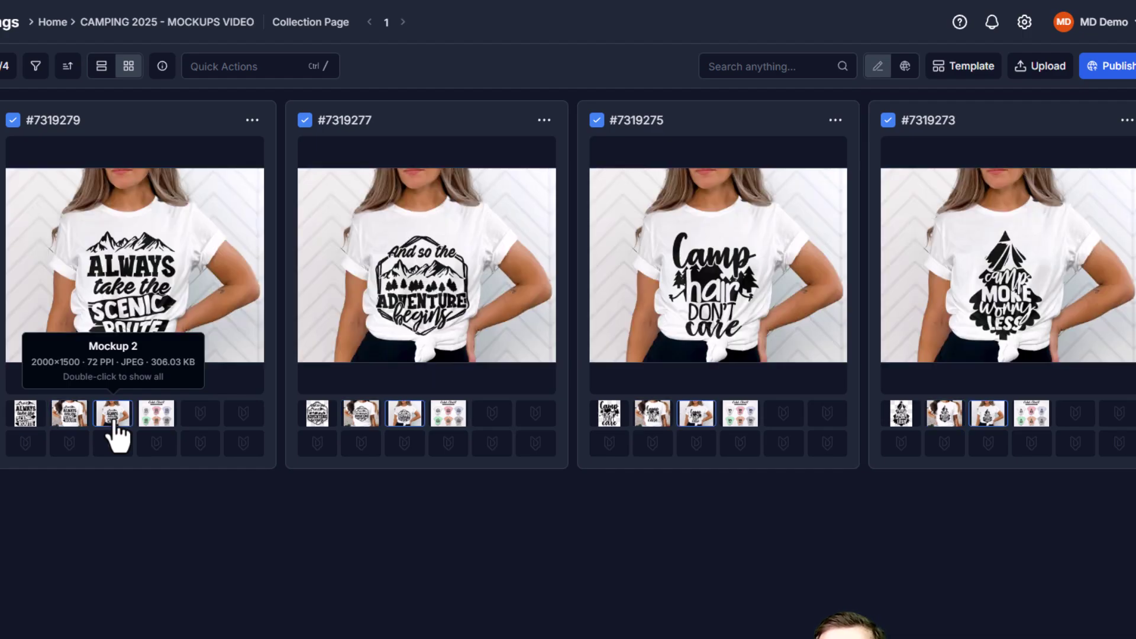
{"action": "double_click", "coordinate": [157, 414]}
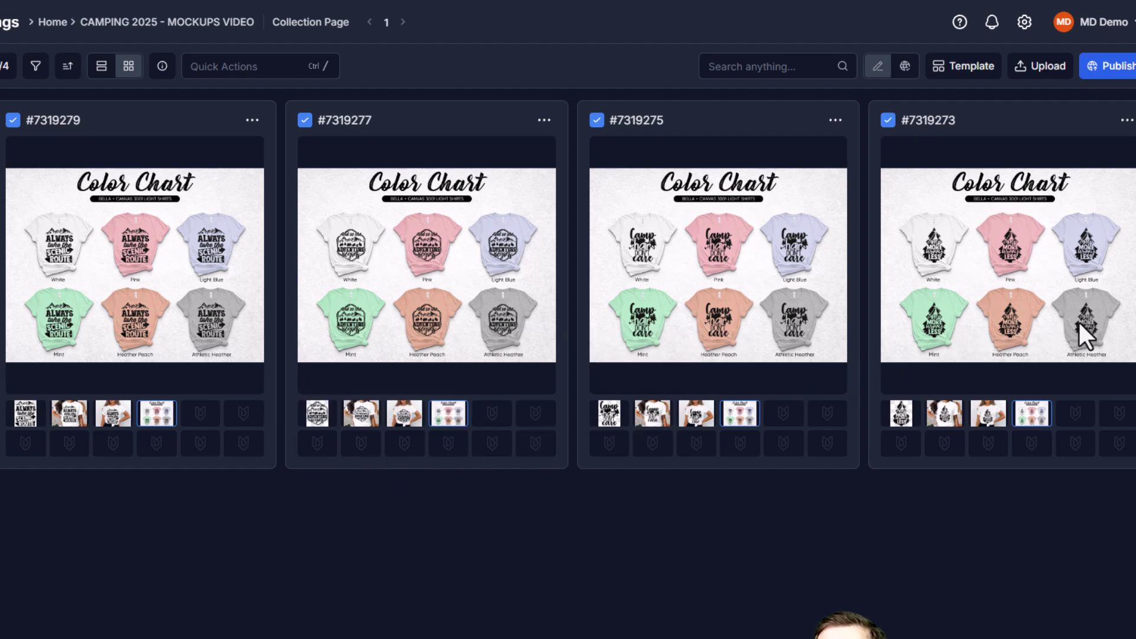
{"action": "left_click", "coordinate": [69, 413]}
{"action": "double_click", "coordinate": [69, 414]}
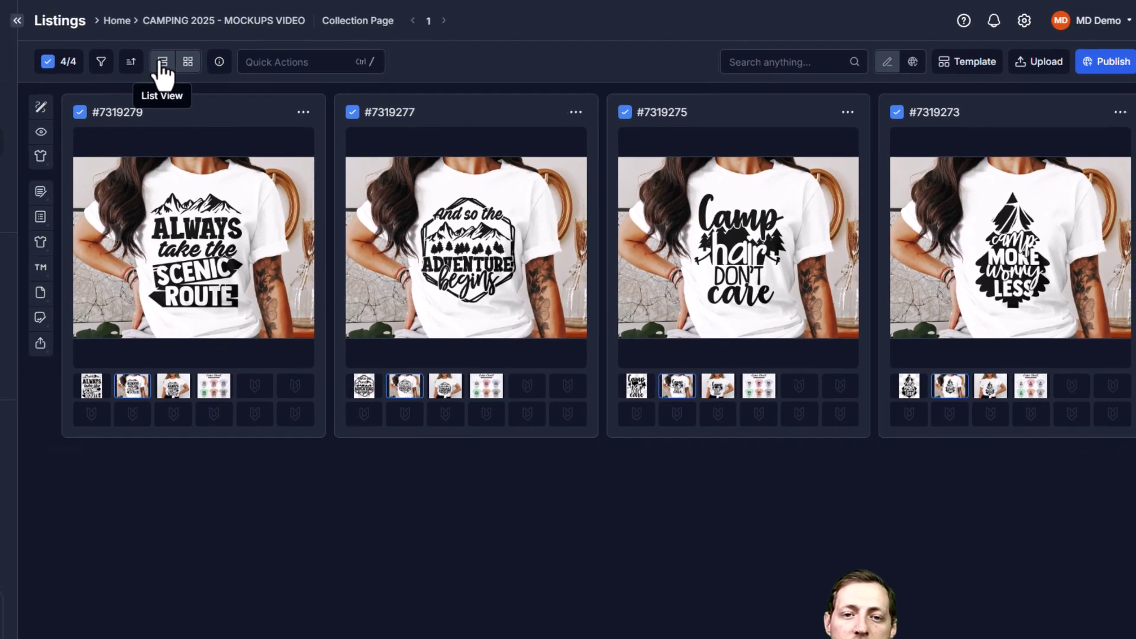
{"action": "left_click", "coordinate": [102, 65]}
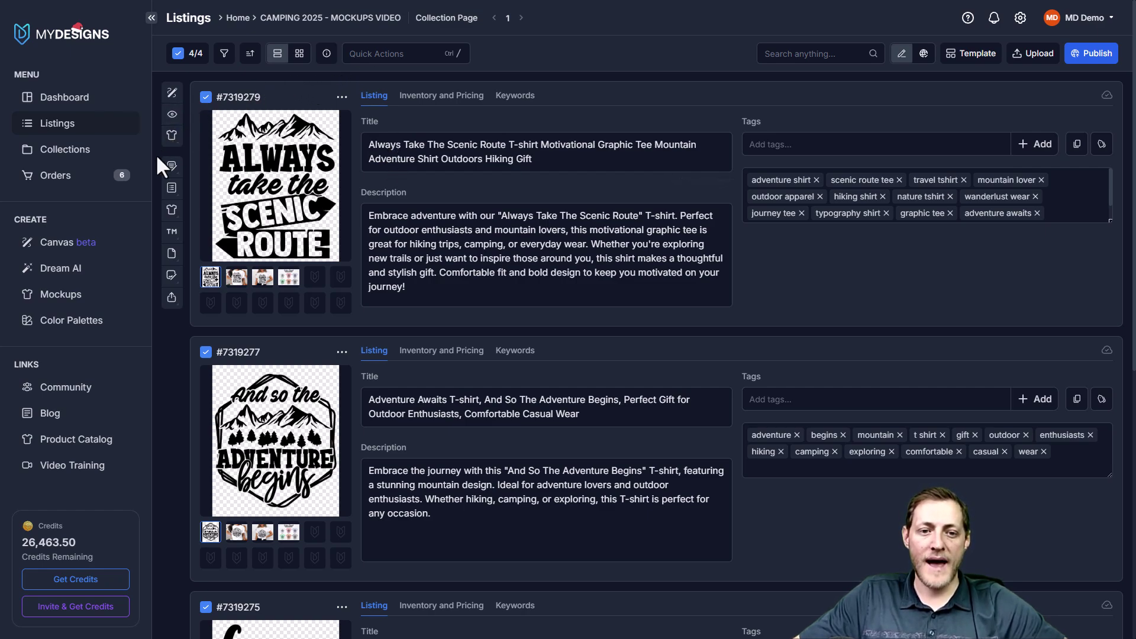
Reopen Image Mockups and set Gildan 18000 Model 4 to Carolina Blue, toggling heather texture.
{"action": "left_click", "coordinate": [171, 209]}
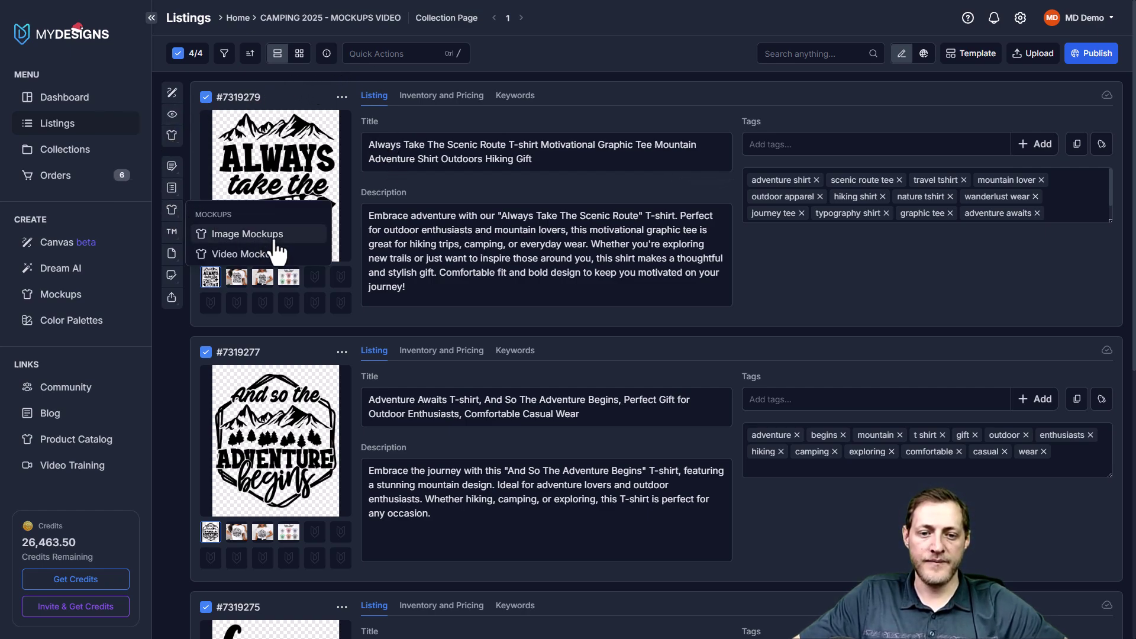
{"action": "left_click", "coordinate": [246, 254]}
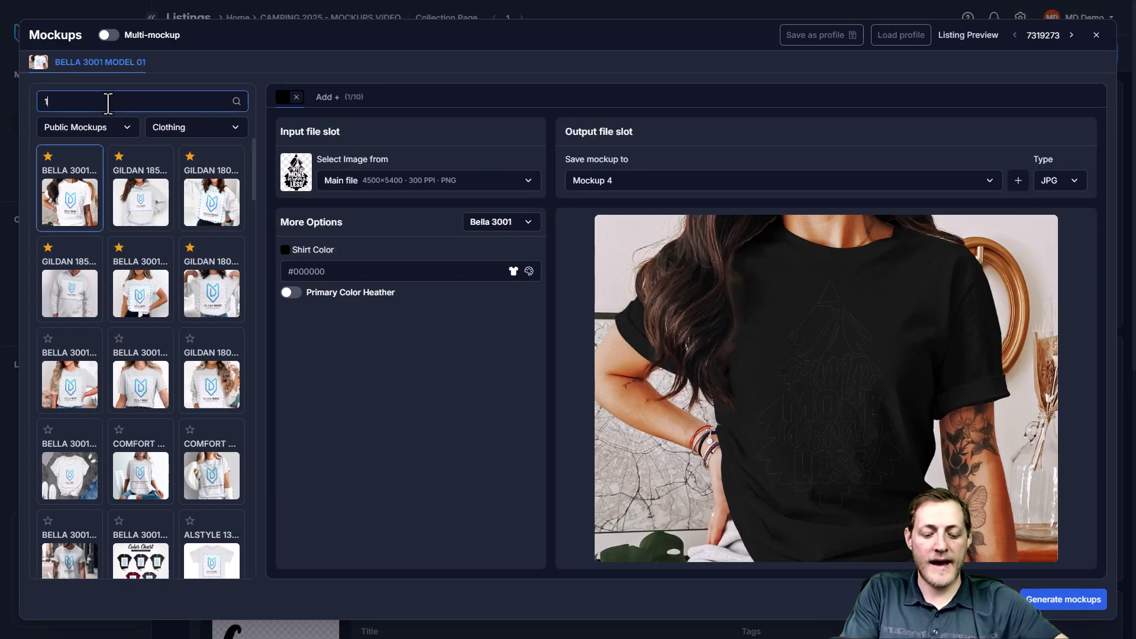
{"action": "type", "text": "8000"}
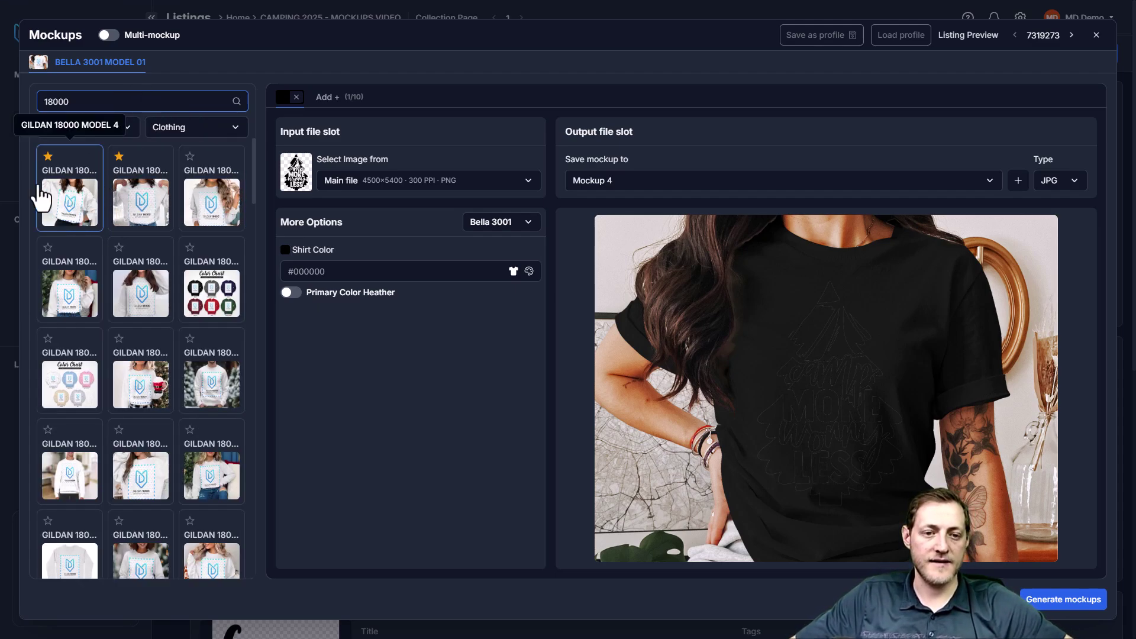
{"action": "left_click", "coordinate": [69, 195]}
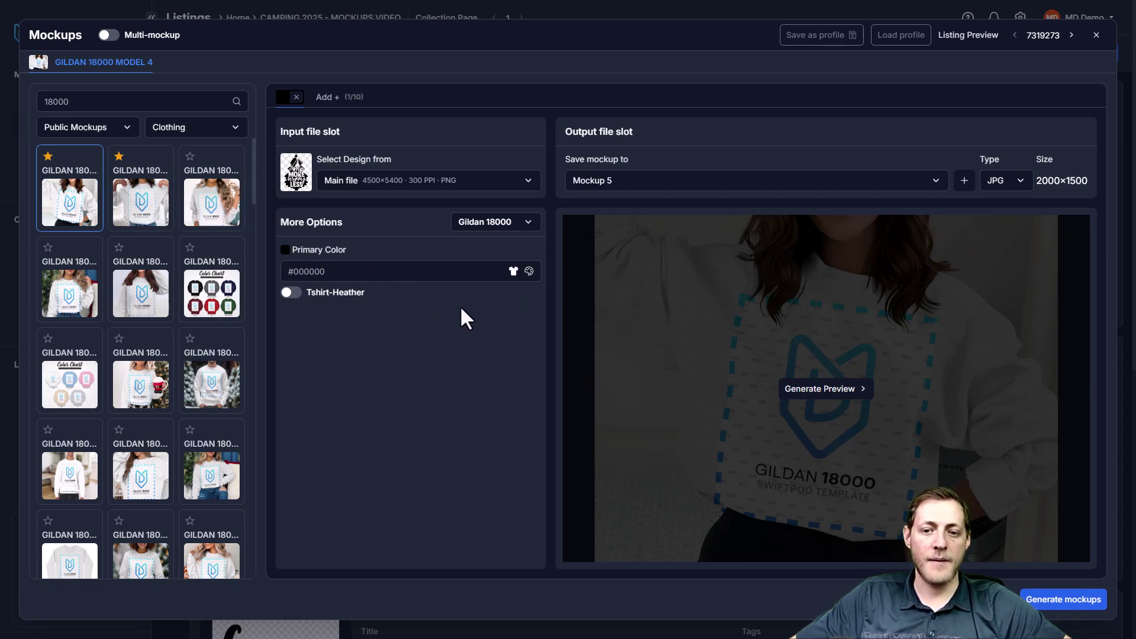
{"action": "left_click", "coordinate": [513, 272]}
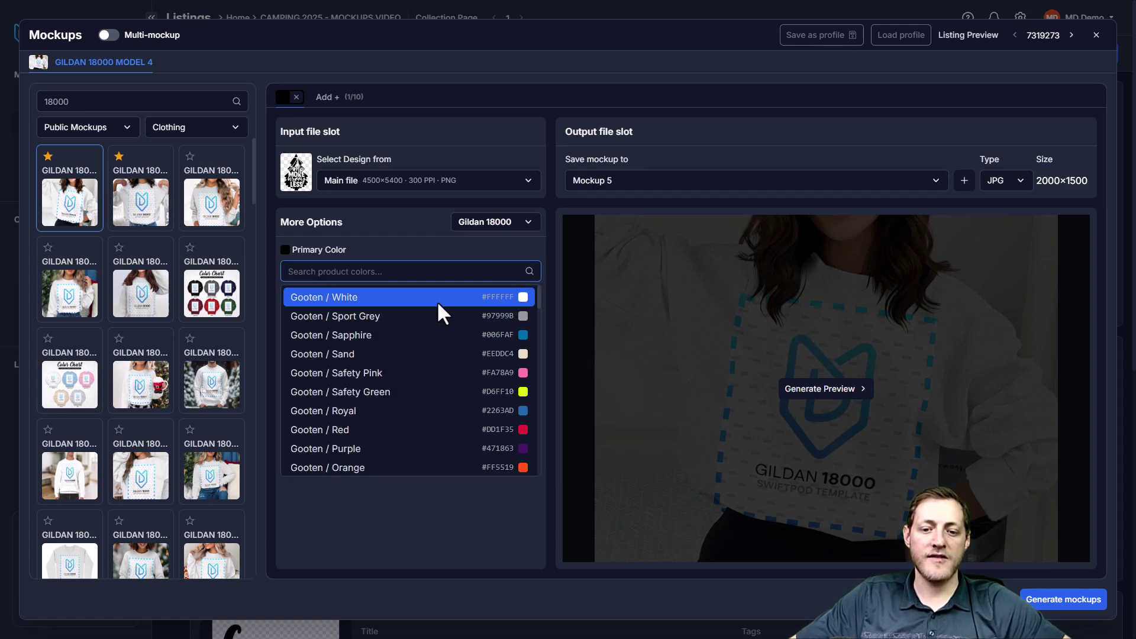
{"action": "scroll", "coordinate": [431, 302], "scroll_direction": "down", "scroll_amount": 3}
{"action": "scroll", "coordinate": [427, 310], "scroll_direction": "down", "scroll_amount": 3}
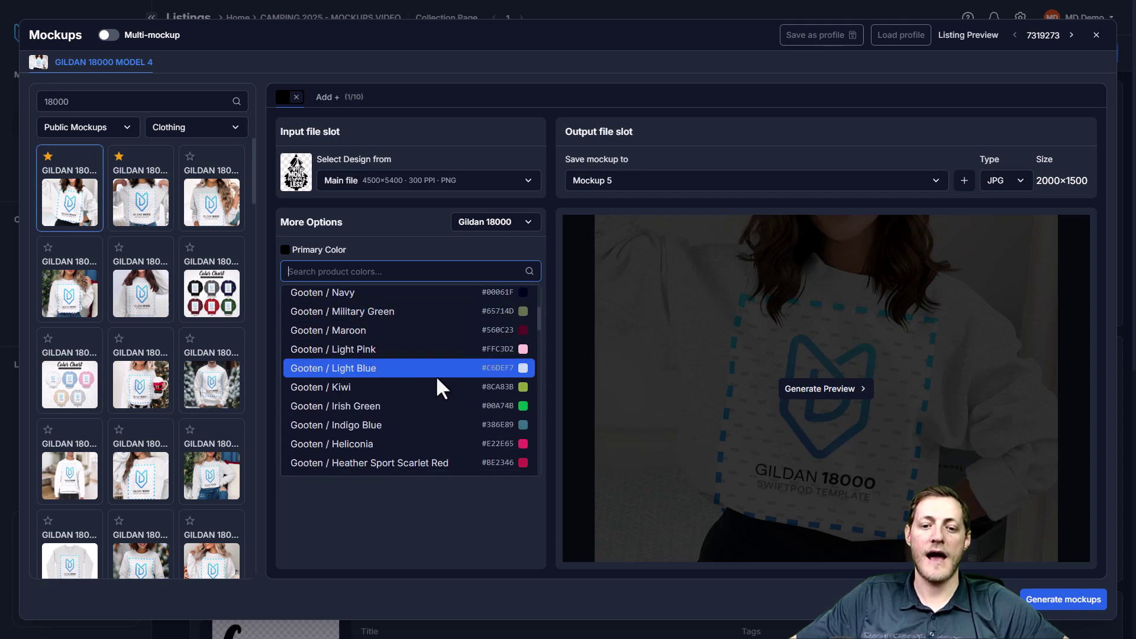
{"action": "scroll", "coordinate": [436, 376], "scroll_direction": "down", "scroll_amount": 3}
{"action": "scroll", "coordinate": [436, 379], "scroll_direction": "down", "scroll_amount": 3}
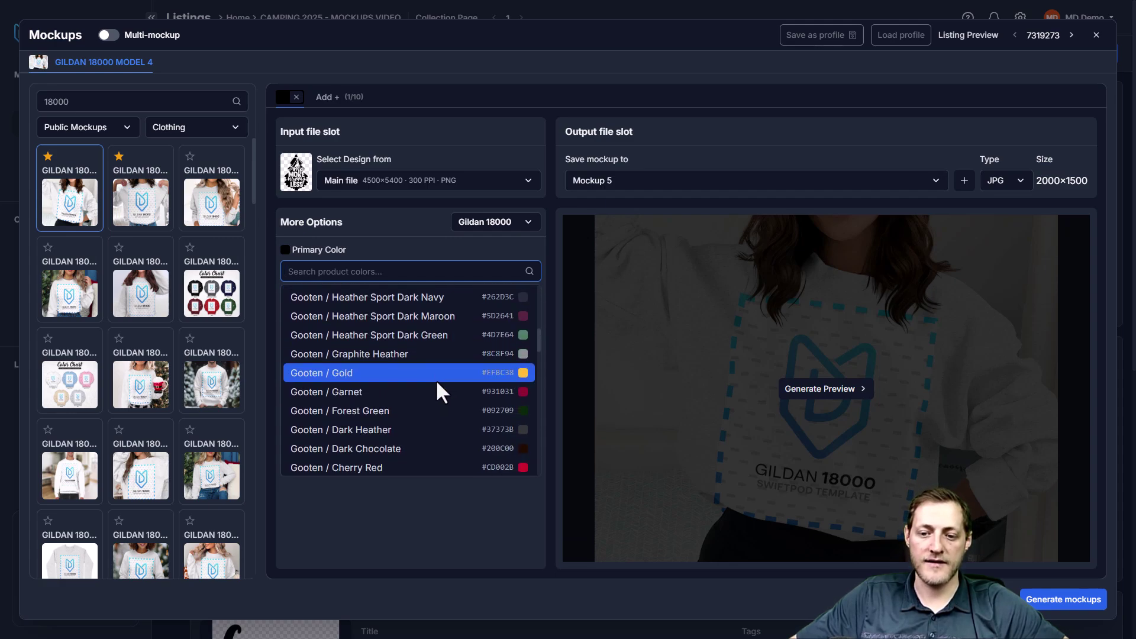
{"action": "scroll", "coordinate": [443, 398], "scroll_direction": "down", "scroll_amount": 3}
{"action": "scroll", "coordinate": [443, 398], "scroll_direction": "down", "scroll_amount": 3}
{"action": "scroll", "coordinate": [443, 399], "scroll_direction": "down", "scroll_amount": 2}
{"action": "scroll", "coordinate": [443, 393], "scroll_direction": "up", "scroll_amount": 2}
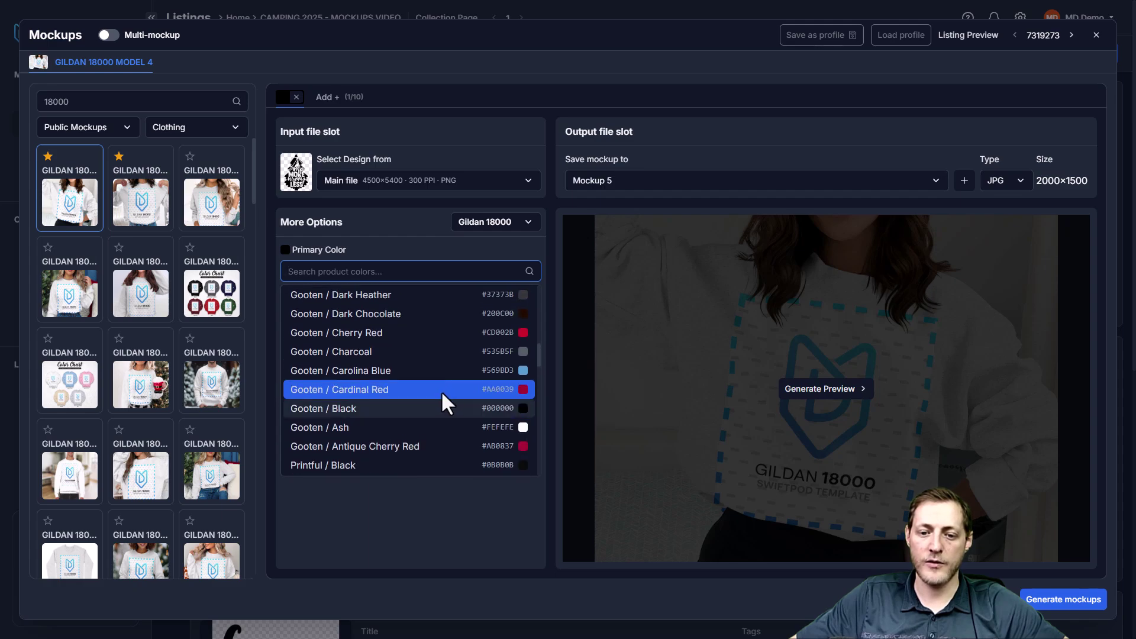
{"action": "scroll", "coordinate": [433, 406], "scroll_direction": "down", "scroll_amount": 2}
{"action": "scroll", "coordinate": [433, 395], "scroll_direction": "up", "scroll_amount": 2}
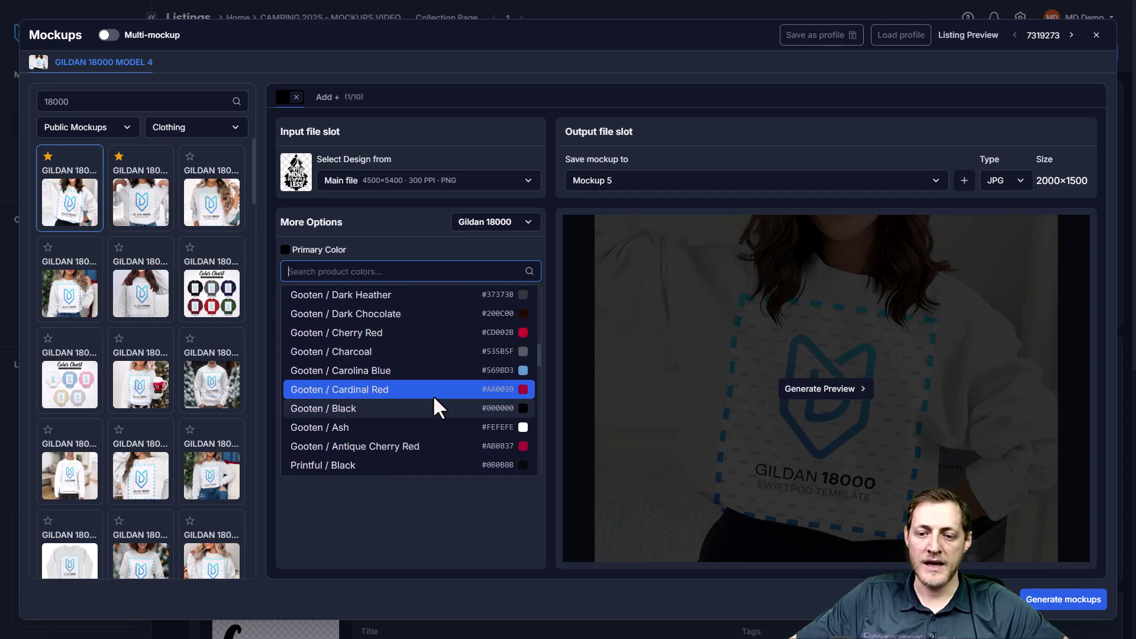
{"action": "left_click", "coordinate": [376, 370]}
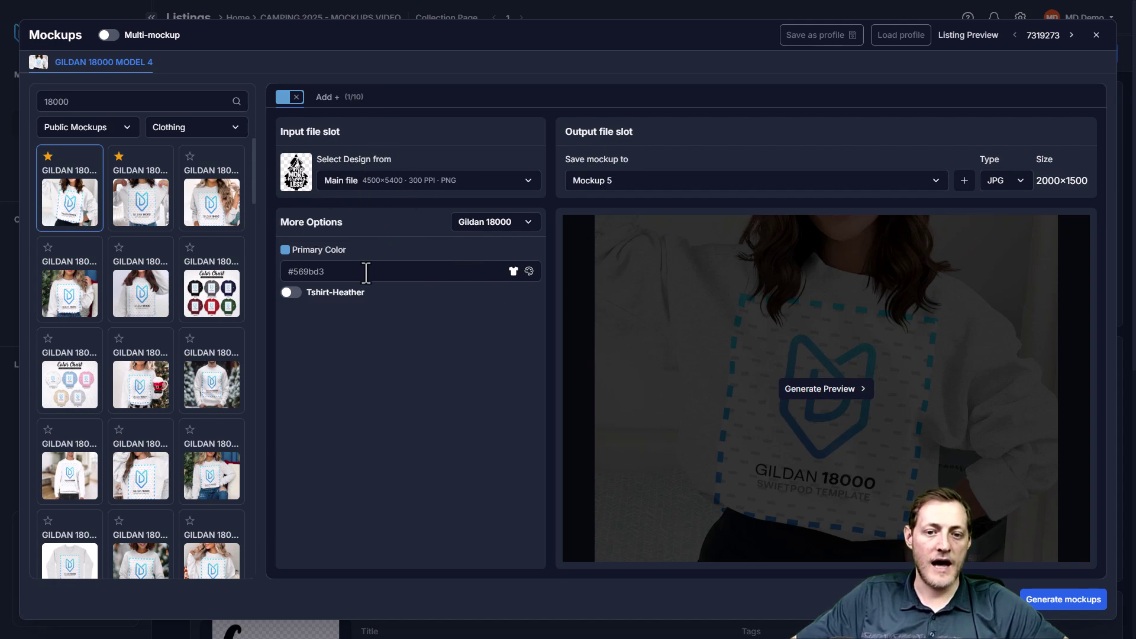
{"action": "left_click", "coordinate": [291, 292]}
Set Gildan 18000 Model 5 to Light Pink, saving to Mockup 4.
{"action": "left_click", "coordinate": [142, 203]}
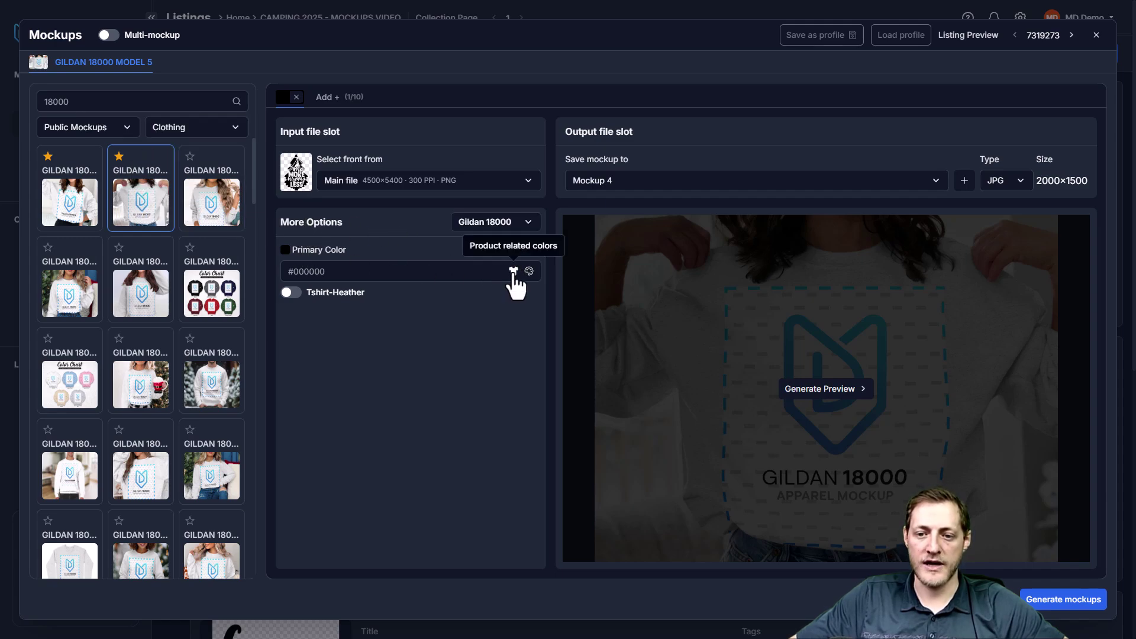
{"action": "left_click", "coordinate": [513, 271]}
{"action": "scroll", "coordinate": [455, 346], "scroll_direction": "down", "scroll_amount": 3}
{"action": "scroll", "coordinate": [467, 380], "scroll_direction": "down", "scroll_amount": 3}
{"action": "scroll", "coordinate": [472, 392], "scroll_direction": "up", "scroll_amount": 2}
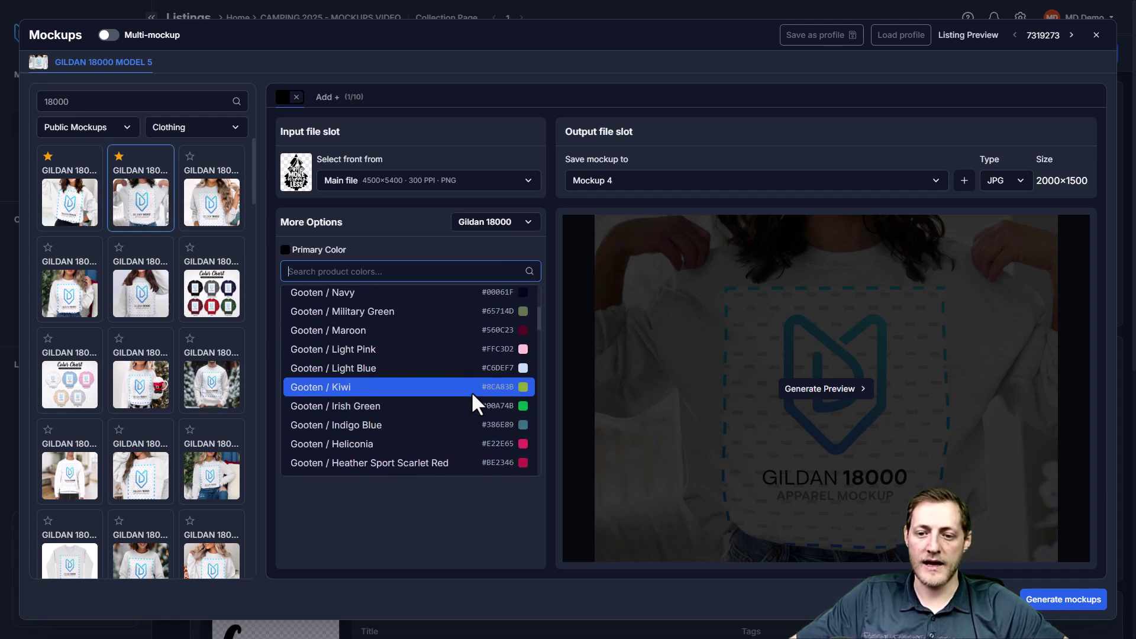
{"action": "left_click", "coordinate": [423, 349]}
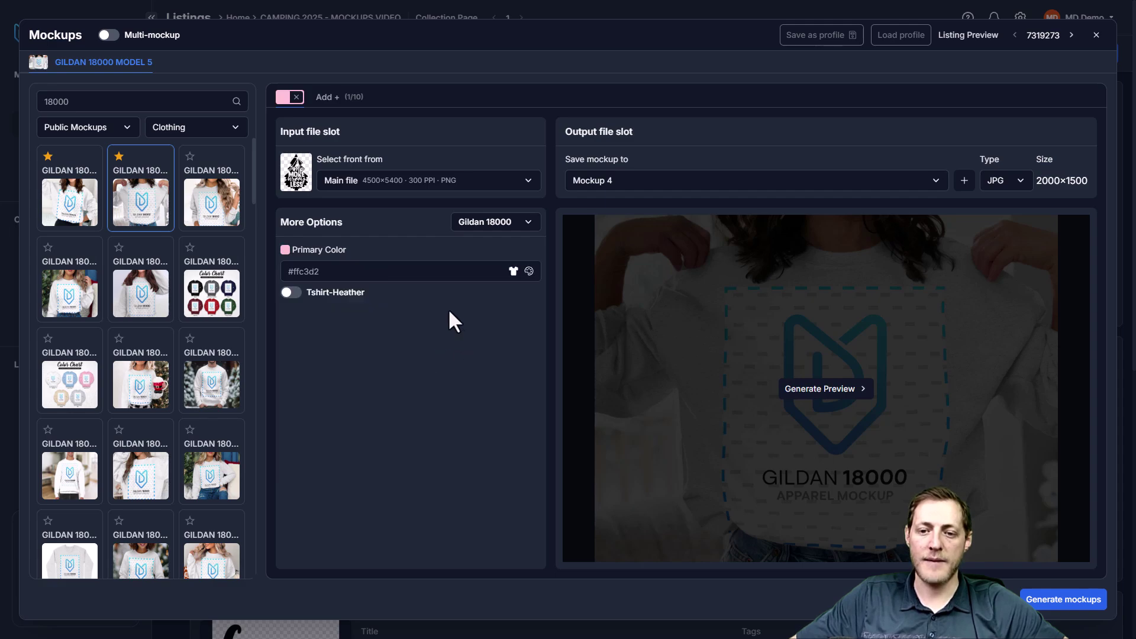
{"action": "left_click", "coordinate": [605, 181]}
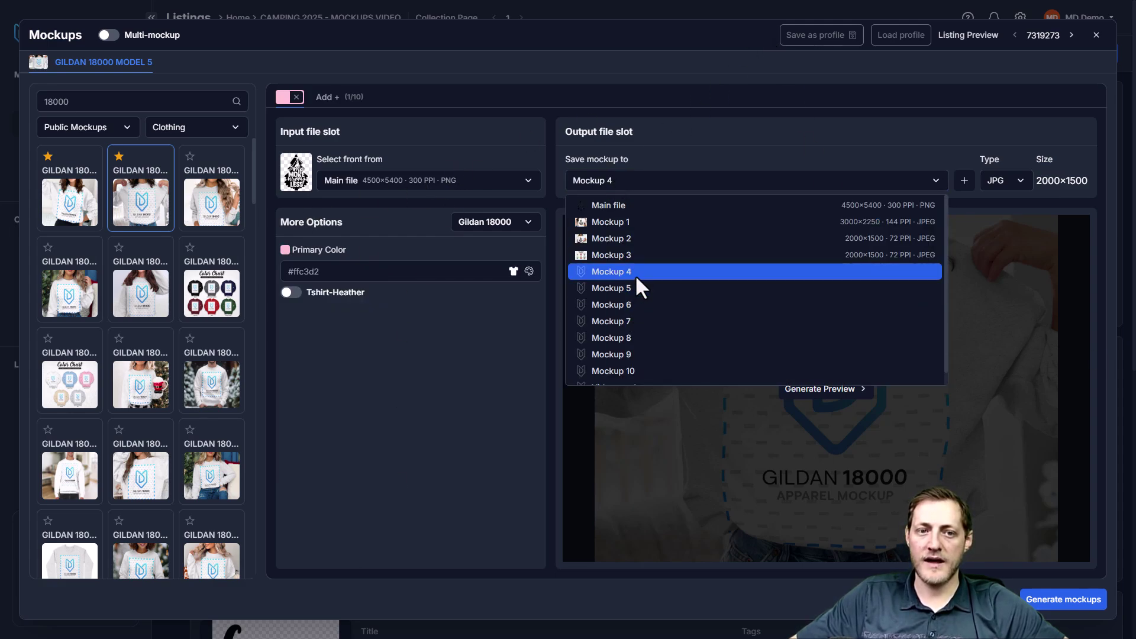
{"action": "left_click", "coordinate": [533, 342]}
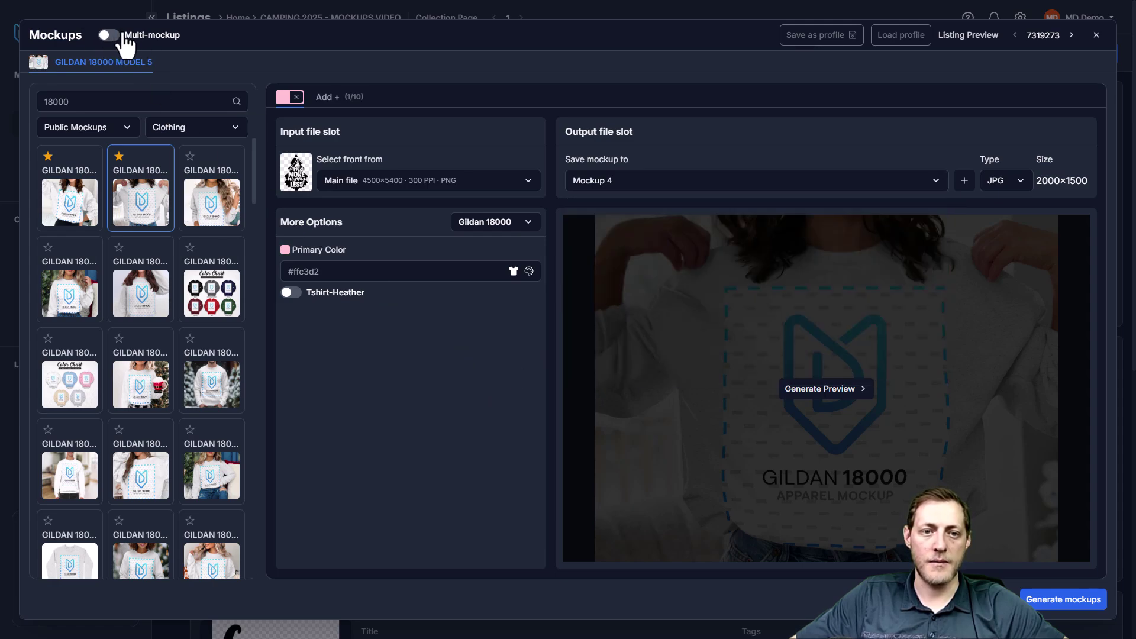
Enable Multi-mockup and add Gildan 18000 Model 4 to the batch.
{"action": "left_click", "coordinate": [109, 35]}
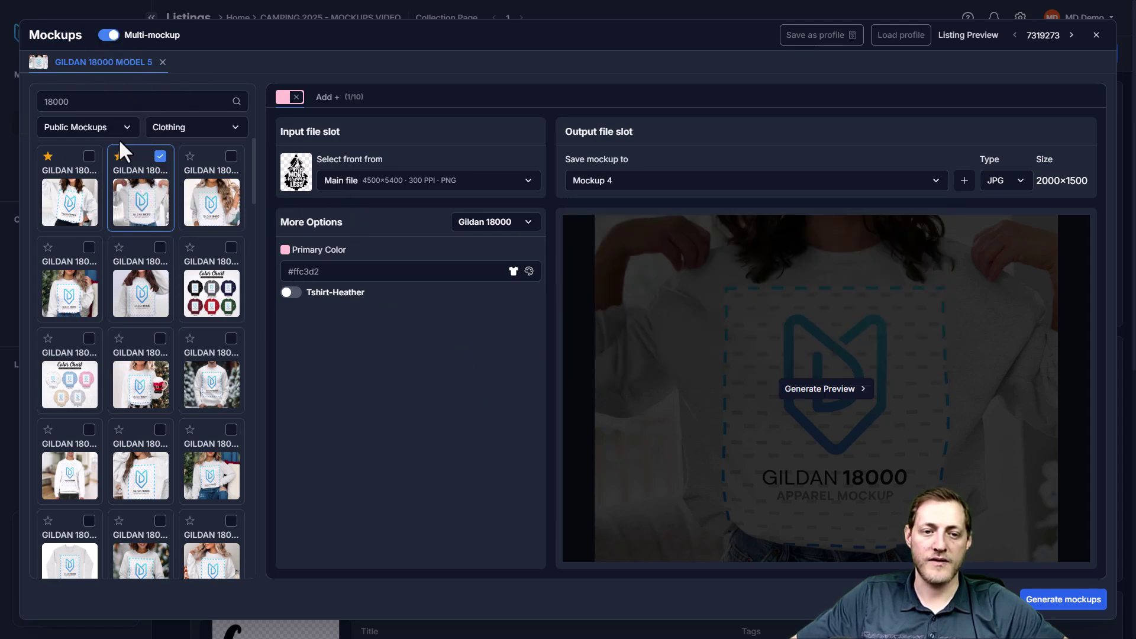
{"action": "left_click", "coordinate": [88, 156]}
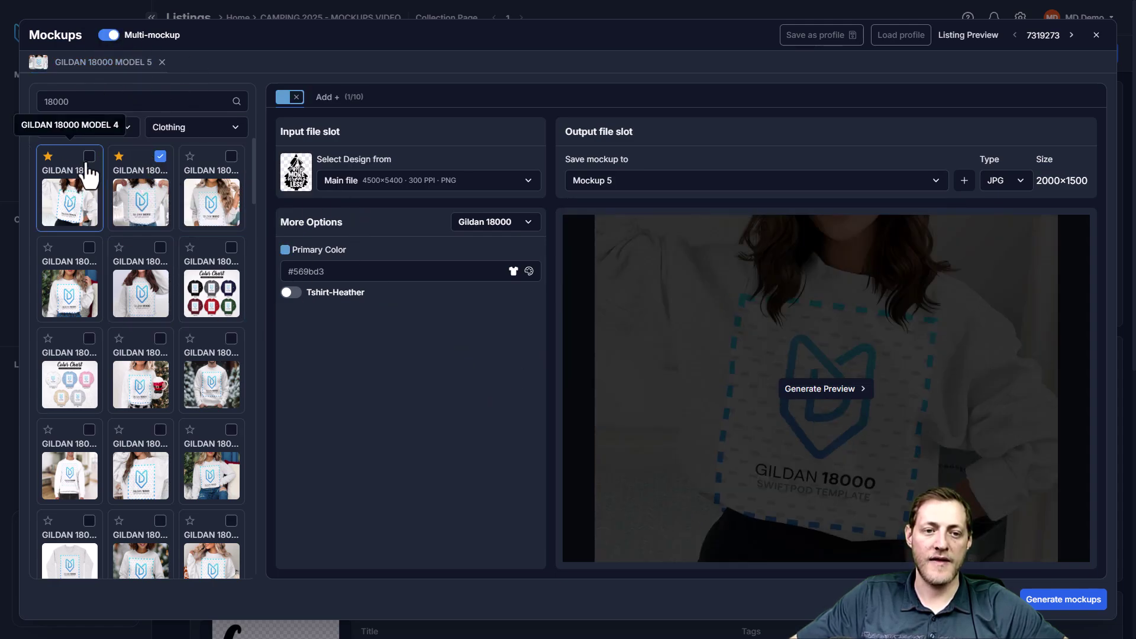
{"action": "left_click", "coordinate": [140, 196]}
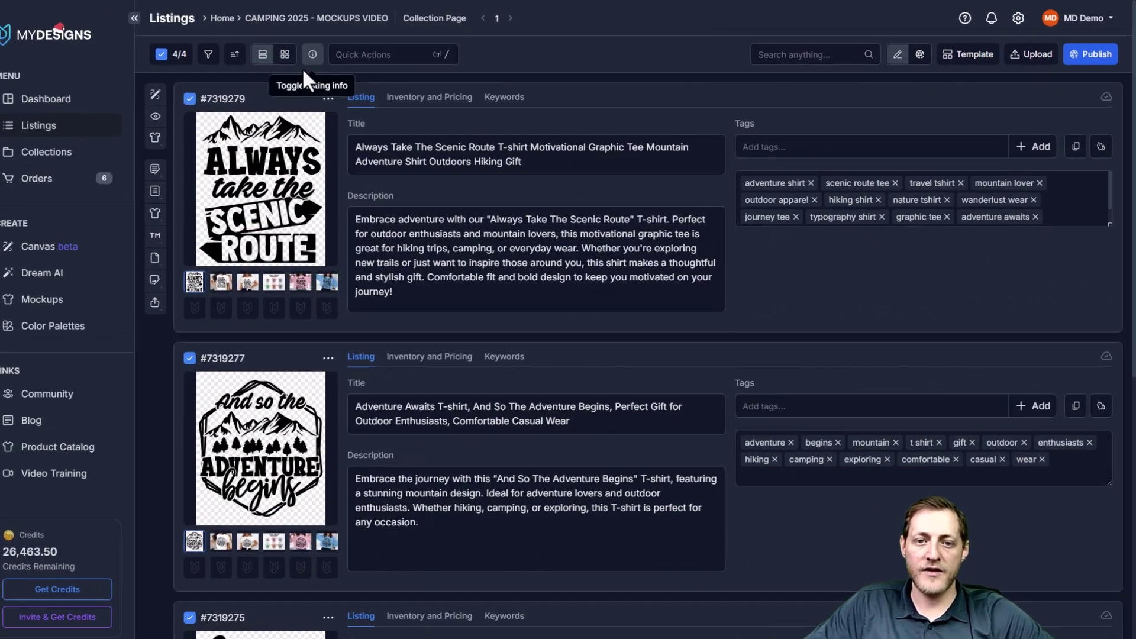
Preview the blue Mockup 5 sweatshirt in Grid View, then return to List View.
{"action": "left_click", "coordinate": [282, 54]}
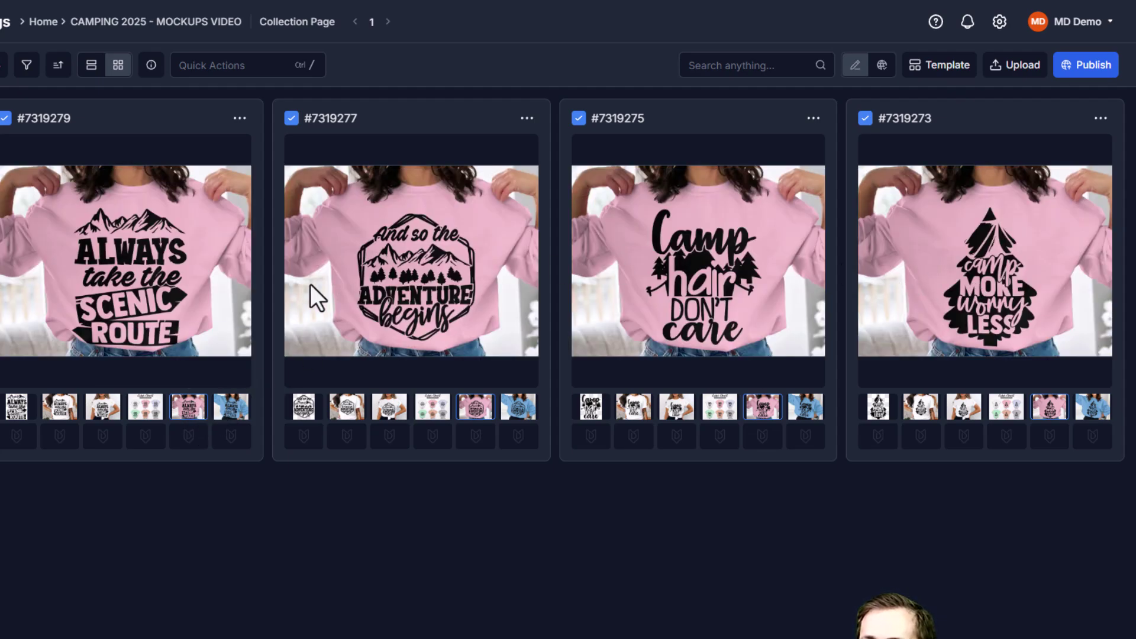
{"action": "left_click", "coordinate": [232, 407]}
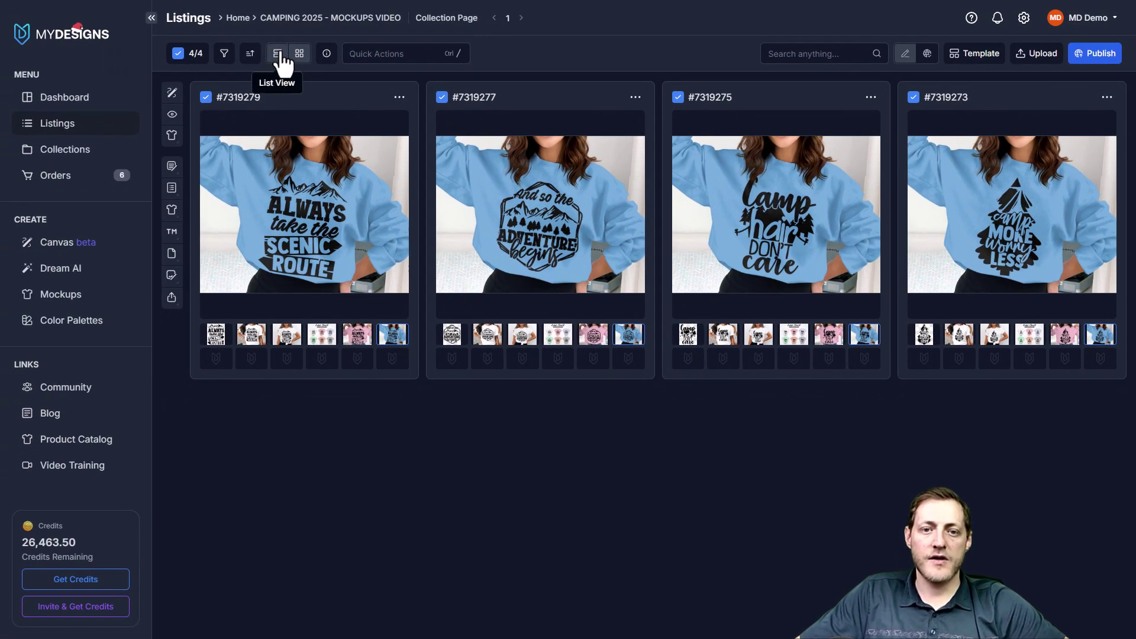
{"action": "left_click", "coordinate": [277, 53]}
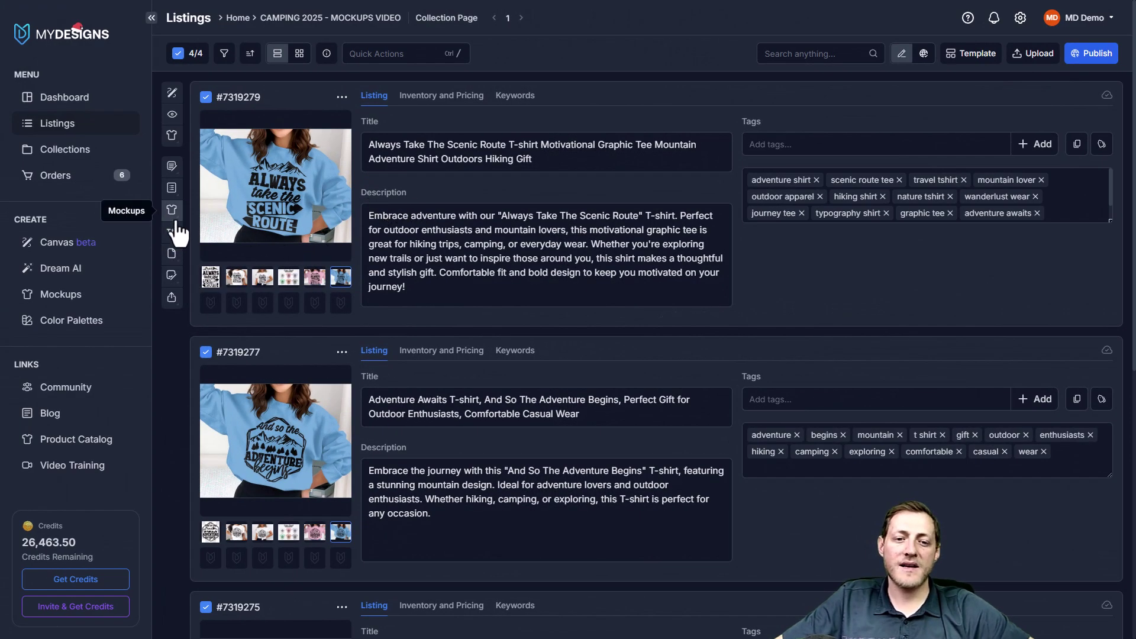
Reopen Image Mockups, filter to Digital, and load the 2X3 Full Vertical Frame Poster mockup.
{"action": "left_click", "coordinate": [172, 210]}
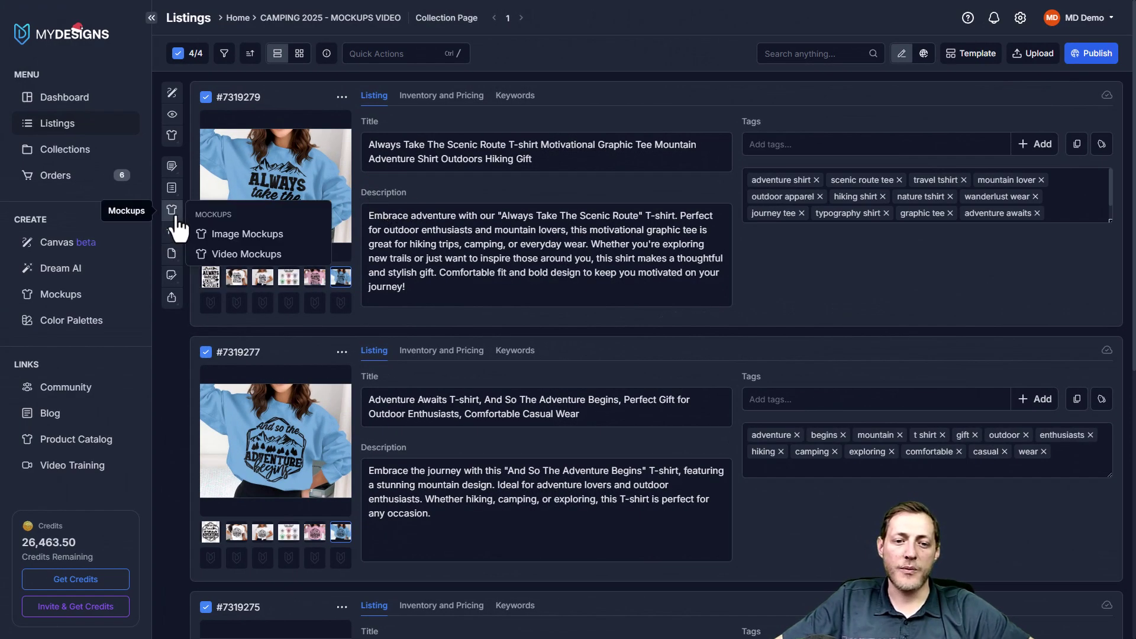
{"action": "left_click", "coordinate": [247, 235]}
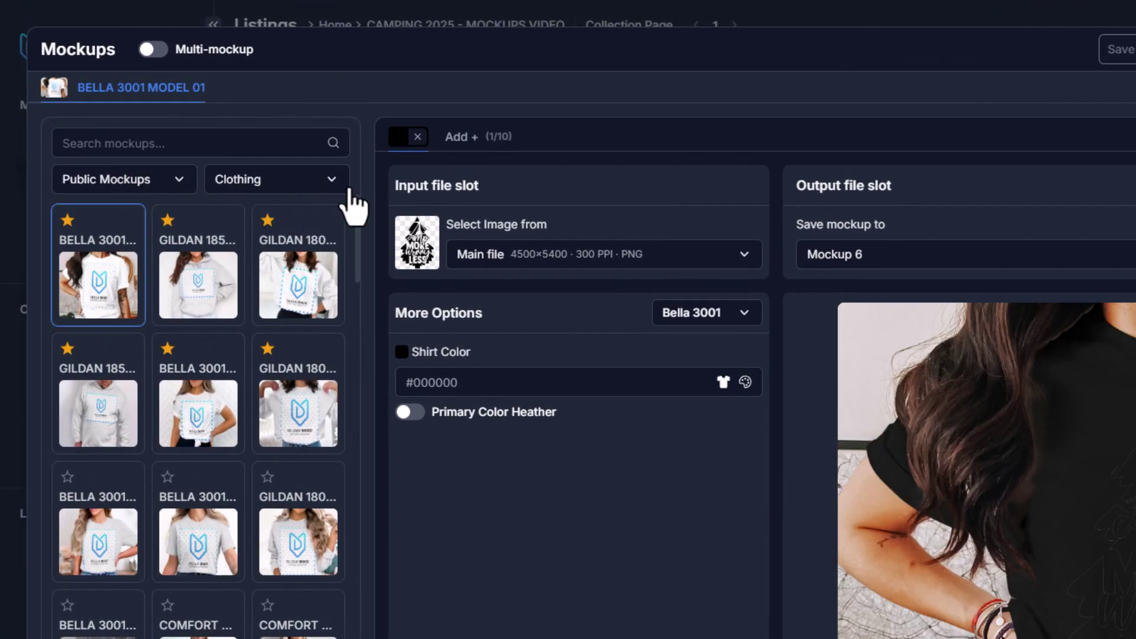
{"action": "left_click", "coordinate": [233, 183]}
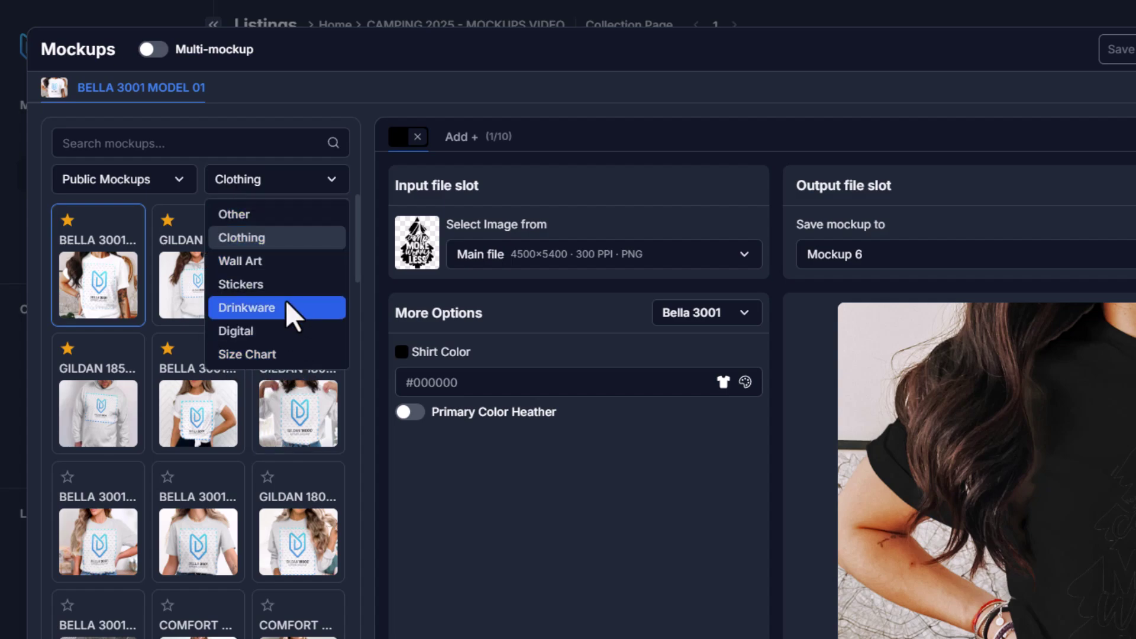
{"action": "left_click", "coordinate": [261, 330]}
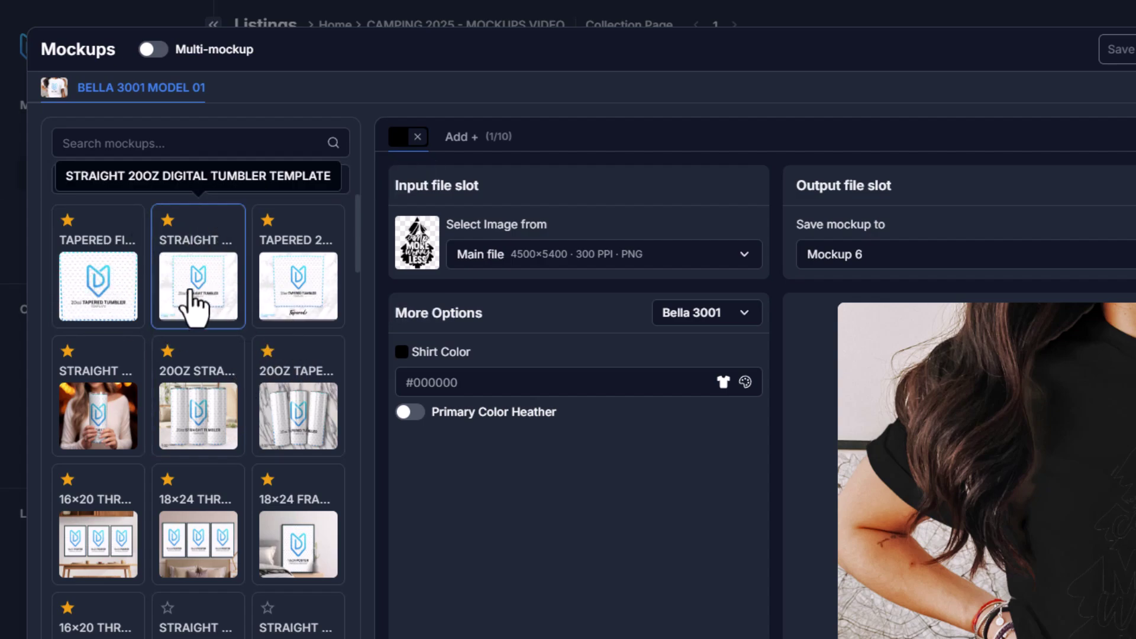
{"action": "scroll", "coordinate": [293, 293], "scroll_direction": "down", "scroll_amount": 3}
{"action": "scroll", "coordinate": [293, 382], "scroll_direction": "down", "scroll_amount": 3}
{"action": "scroll", "coordinate": [262, 433], "scroll_direction": "up", "scroll_amount": 3}
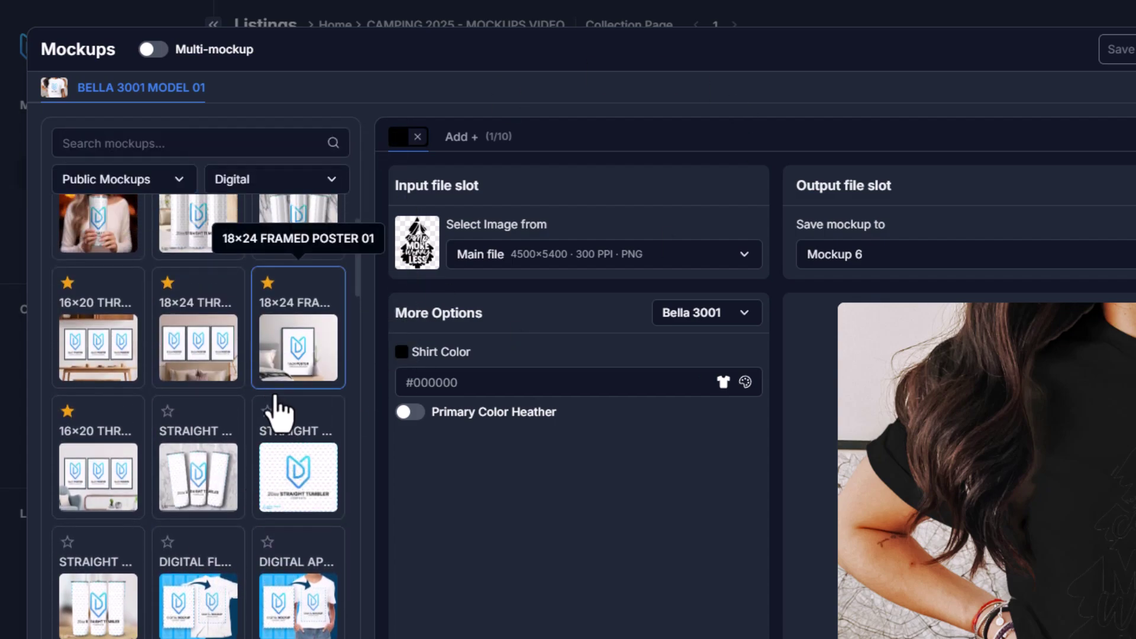
{"action": "scroll", "coordinate": [284, 408], "scroll_direction": "down", "scroll_amount": 3}
{"action": "scroll", "coordinate": [288, 458], "scroll_direction": "down", "scroll_amount": 3}
{"action": "scroll", "coordinate": [288, 458], "scroll_direction": "down", "scroll_amount": 3}
{"action": "scroll", "coordinate": [223, 443], "scroll_direction": "down", "scroll_amount": 3}
{"action": "scroll", "coordinate": [231, 338], "scroll_direction": "down", "scroll_amount": 2}
{"action": "scroll", "coordinate": [238, 247], "scroll_direction": "up", "scroll_amount": 2}
{"action": "left_click", "coordinate": [198, 403]}
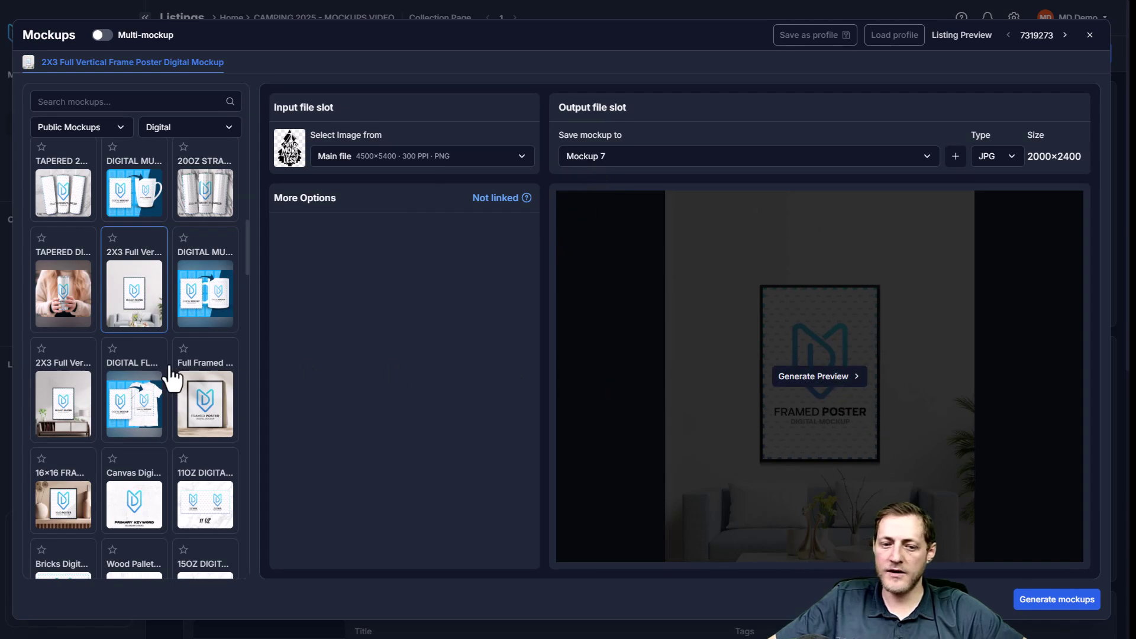
{"action": "scroll", "coordinate": [121, 364], "scroll_direction": "down", "scroll_amount": 1}
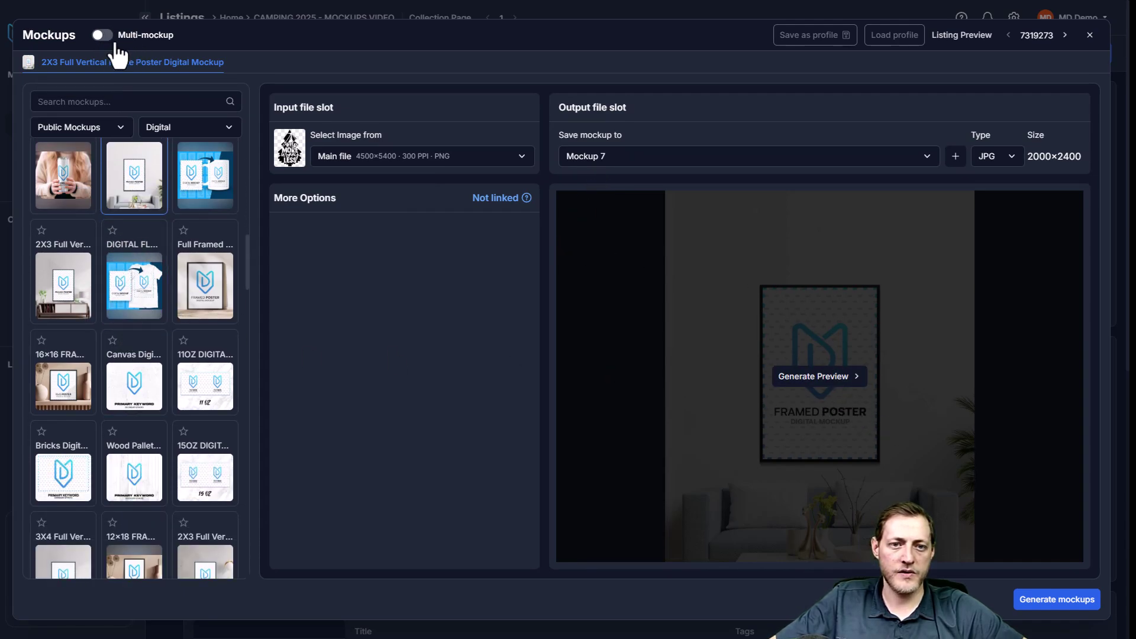
Enable Multi-mockup and add the Wood Pallet Digital Mockup, then start changing its primary colour.
{"action": "left_click", "coordinate": [101, 34]}
{"action": "scroll", "coordinate": [133, 373], "scroll_direction": "down", "scroll_amount": 3}
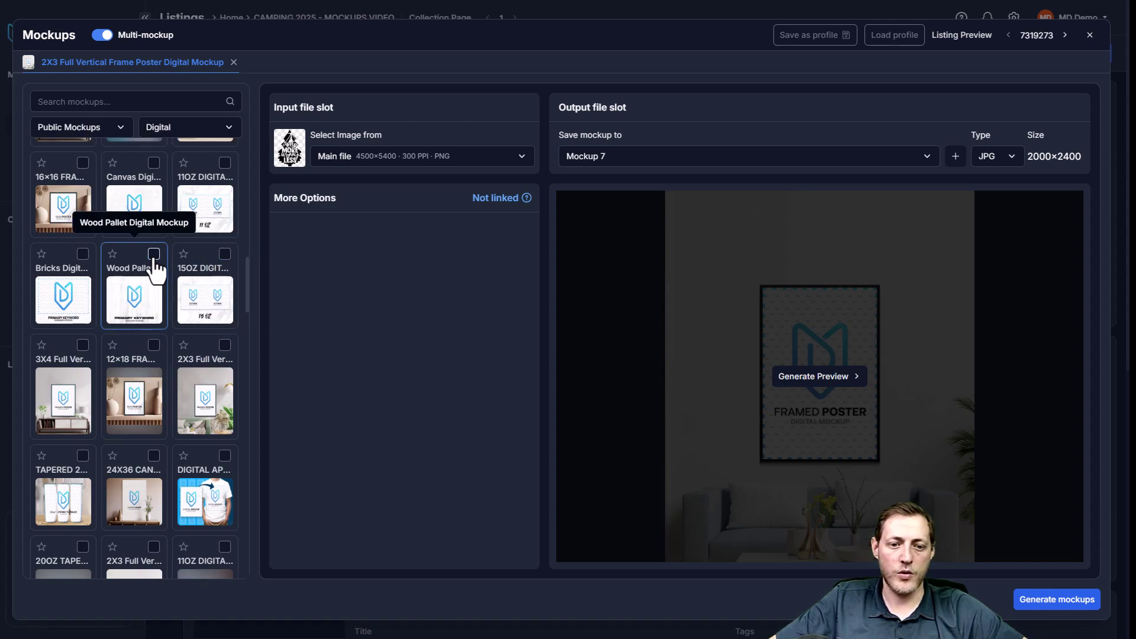
{"action": "left_click", "coordinate": [154, 256]}
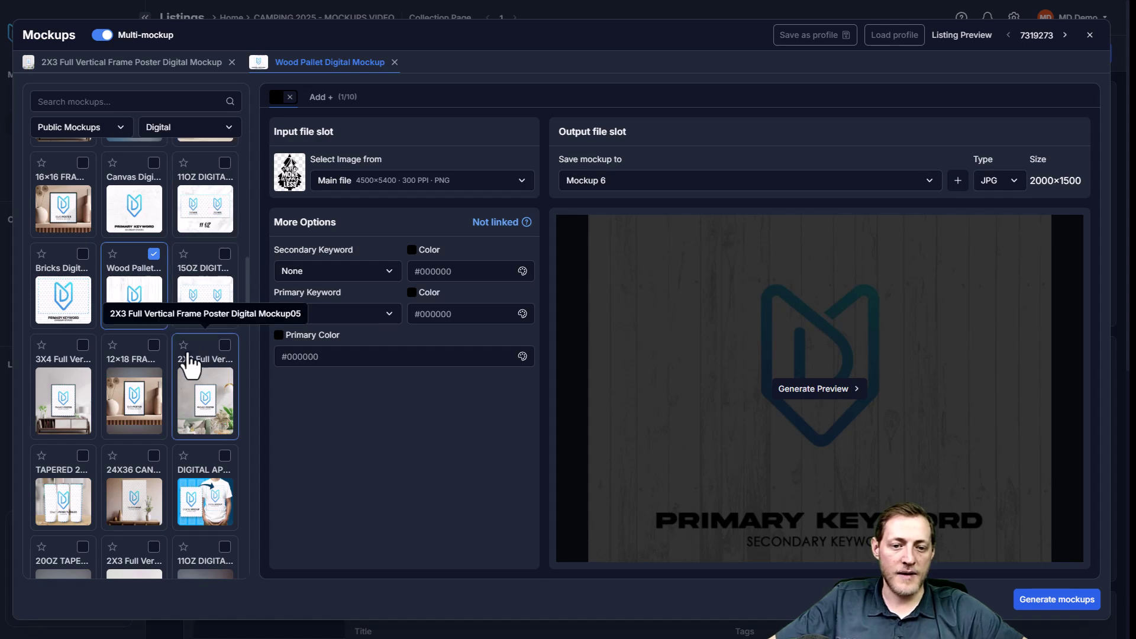
{"action": "scroll", "coordinate": [146, 349], "scroll_direction": "down", "scroll_amount": 4}
{"action": "scroll", "coordinate": [107, 373], "scroll_direction": "down", "scroll_amount": 4}
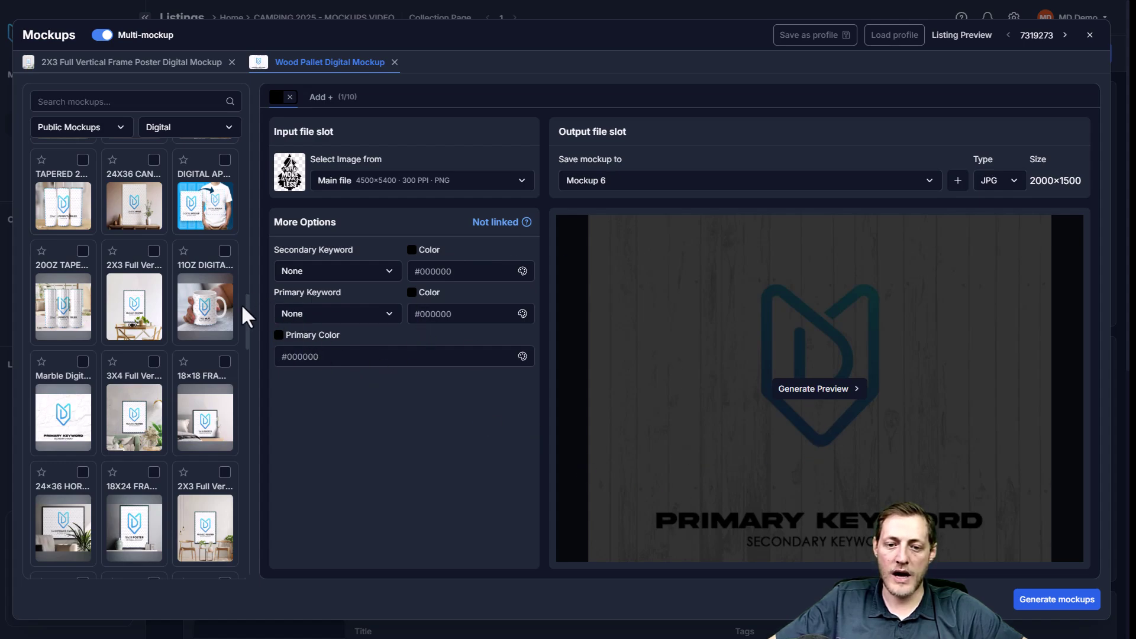
{"action": "left_click", "coordinate": [280, 337]}
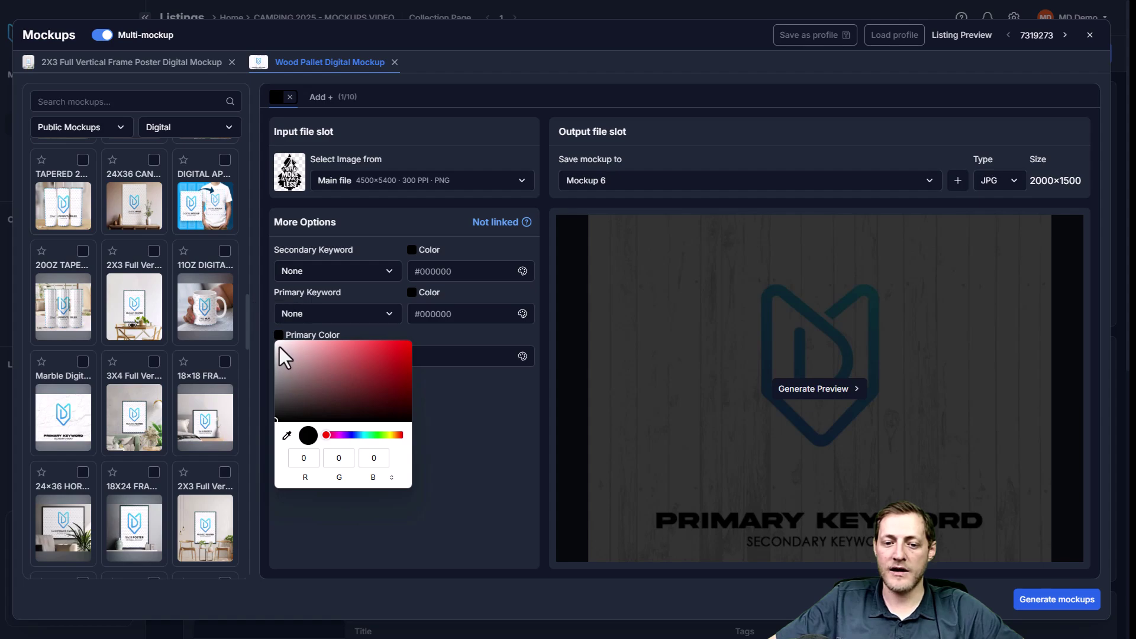
Make the wood pallet white, add a purple #ce71f9 Marble Digital Mockup, and generate the mockups.
{"action": "left_click", "coordinate": [278, 345]}
{"action": "left_click", "coordinate": [520, 421]}
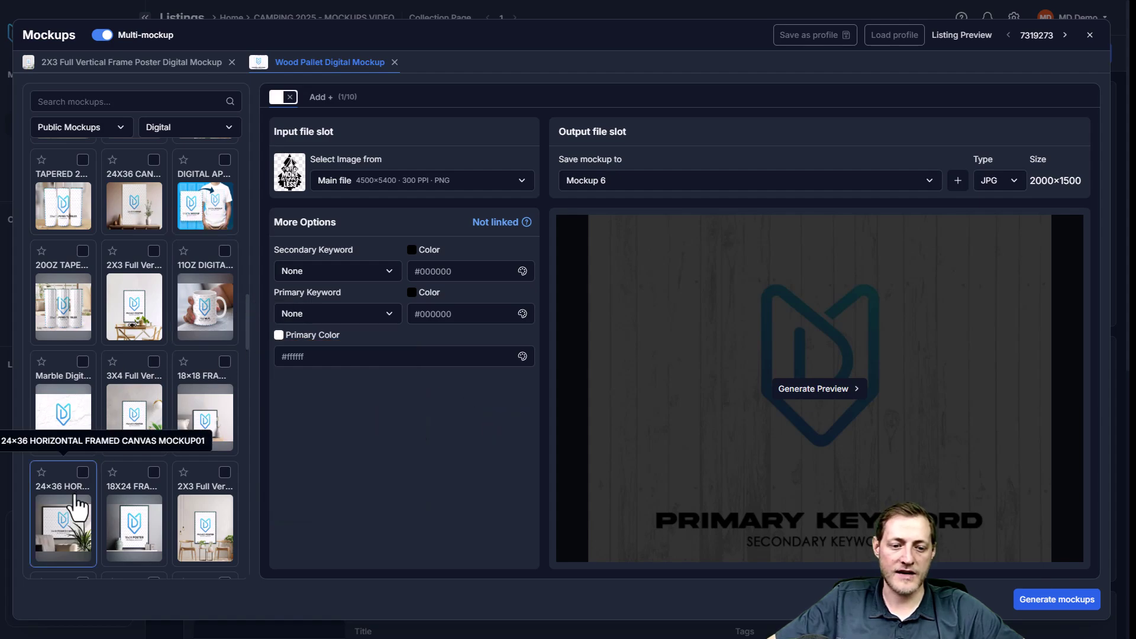
{"action": "left_click", "coordinate": [82, 362]}
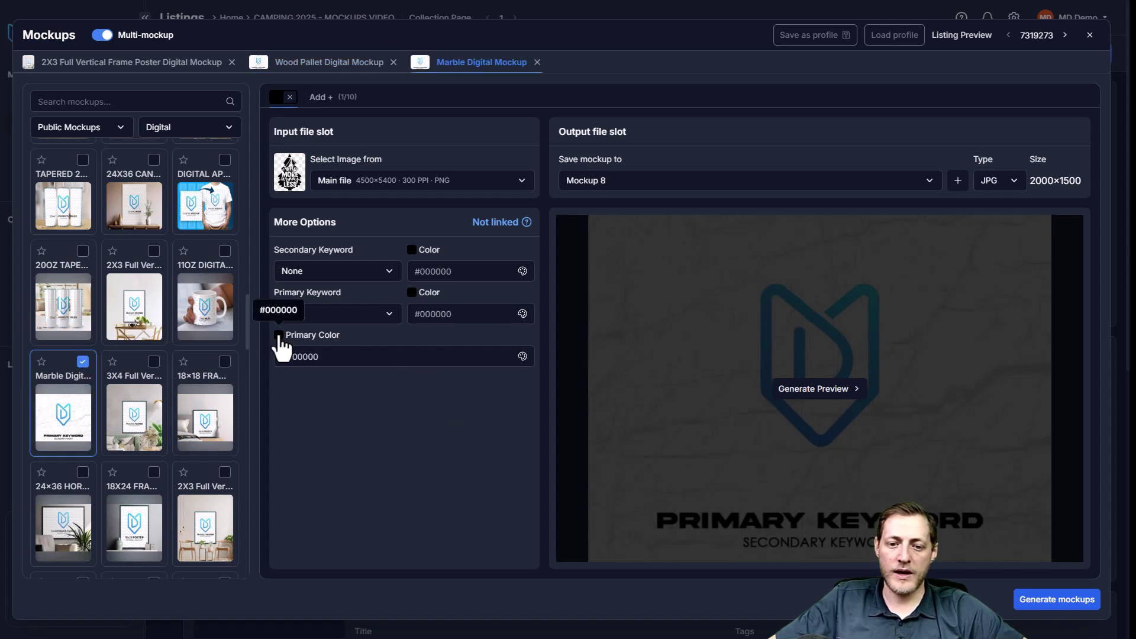
{"action": "left_click", "coordinate": [302, 356]}
{"action": "left_click_drag", "start_coordinate": [357, 433], "coordinate": [343, 435]}
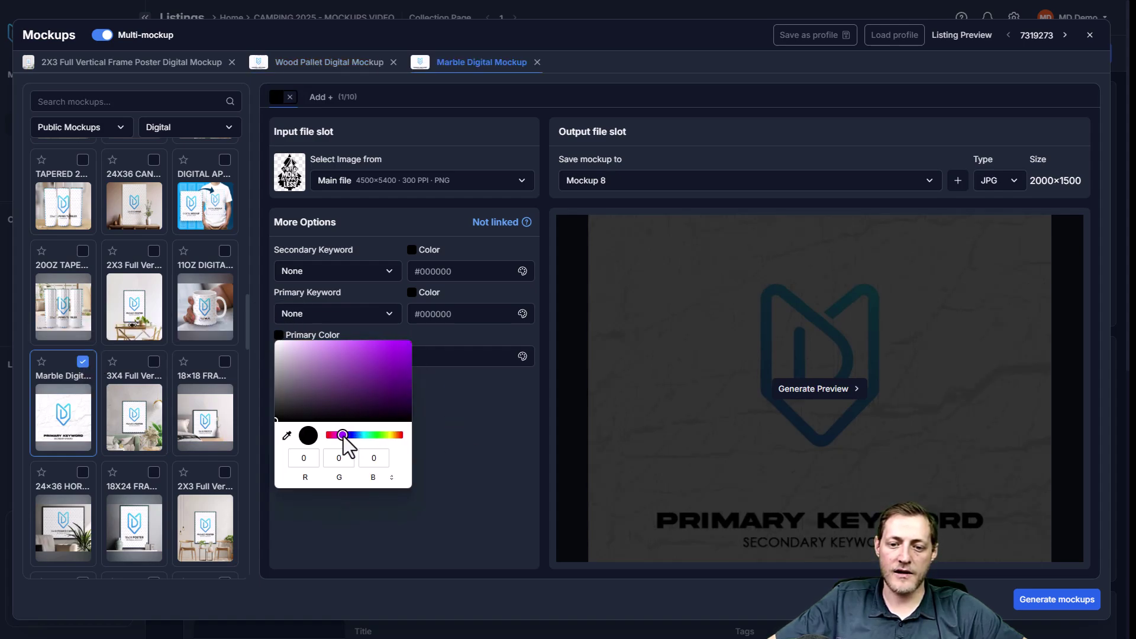
{"action": "left_click", "coordinate": [348, 342]}
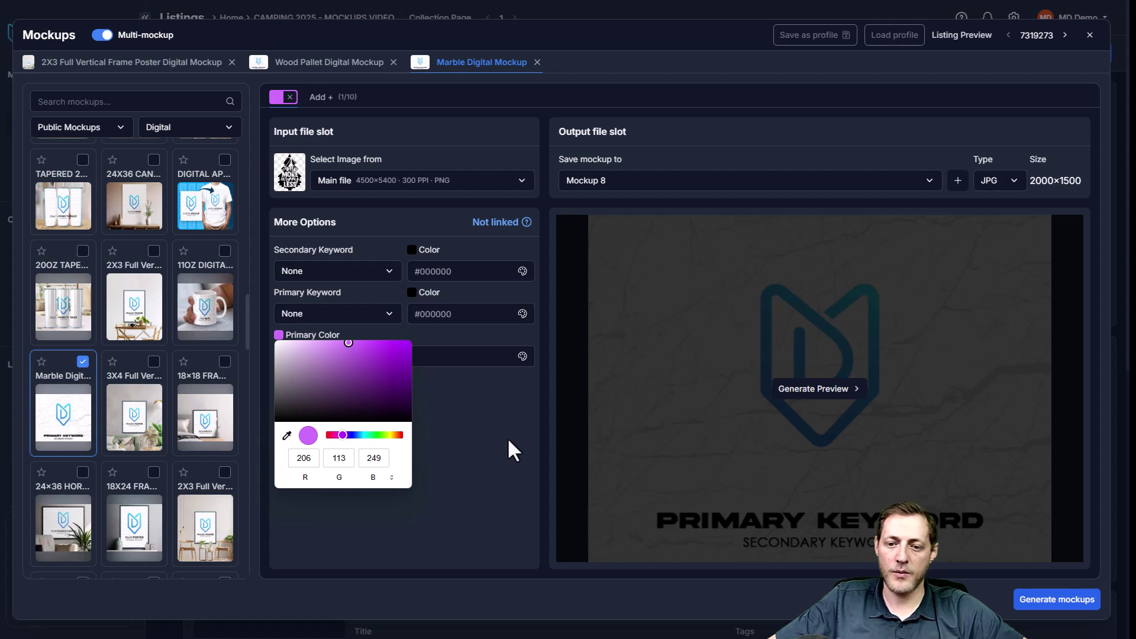
{"action": "left_click", "coordinate": [491, 418]}
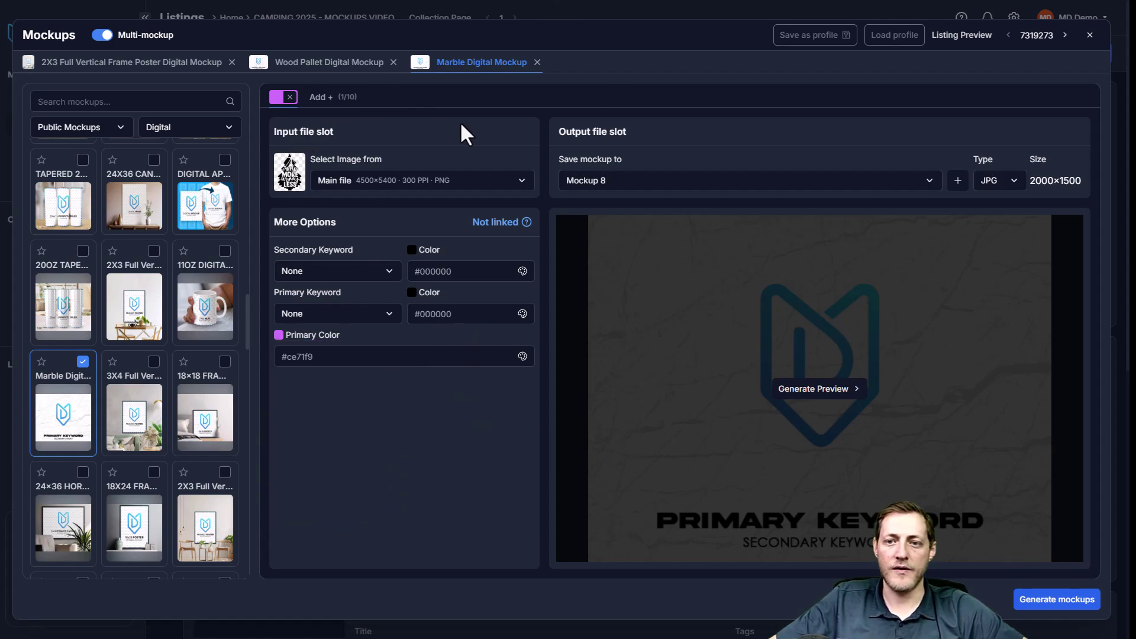
{"action": "left_click", "coordinate": [1056, 598]}
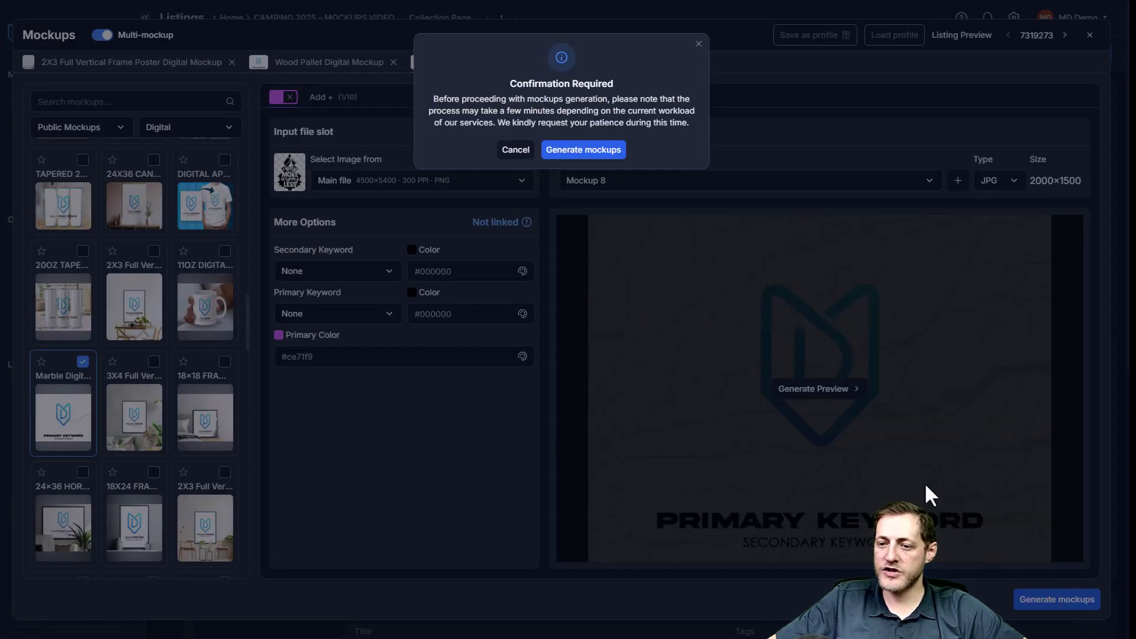
{"action": "left_click", "coordinate": [586, 148]}
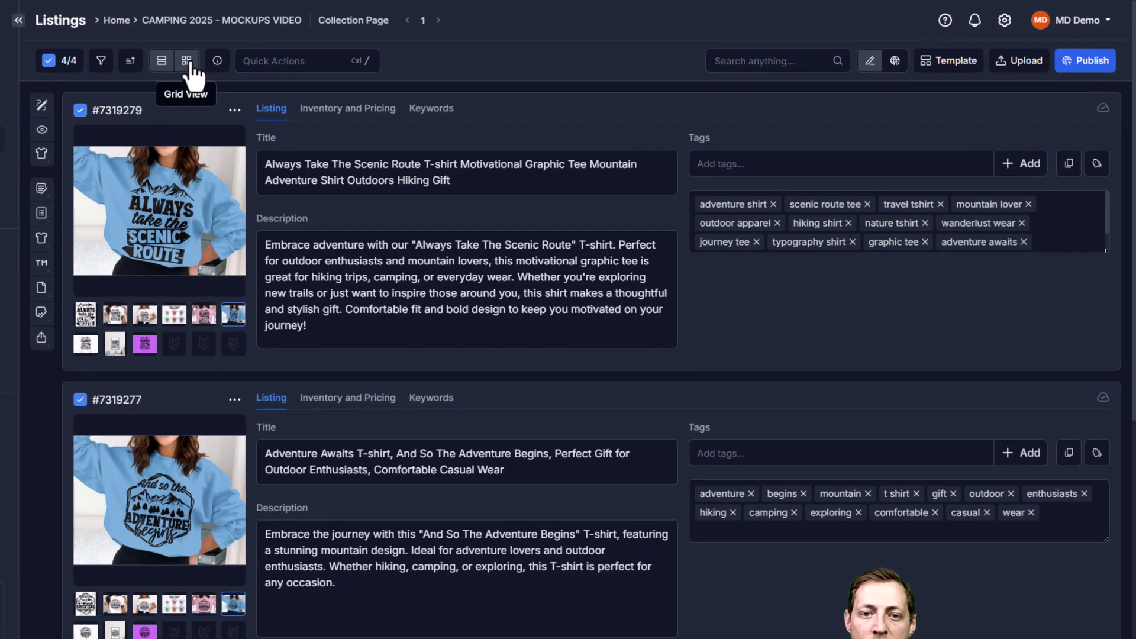
In Grid View, preview Mockups 6, 7 and 8: wood pallet, framed poster and purple marble.
{"action": "left_click", "coordinate": [293, 54]}
{"action": "left_click", "coordinate": [52, 423]}
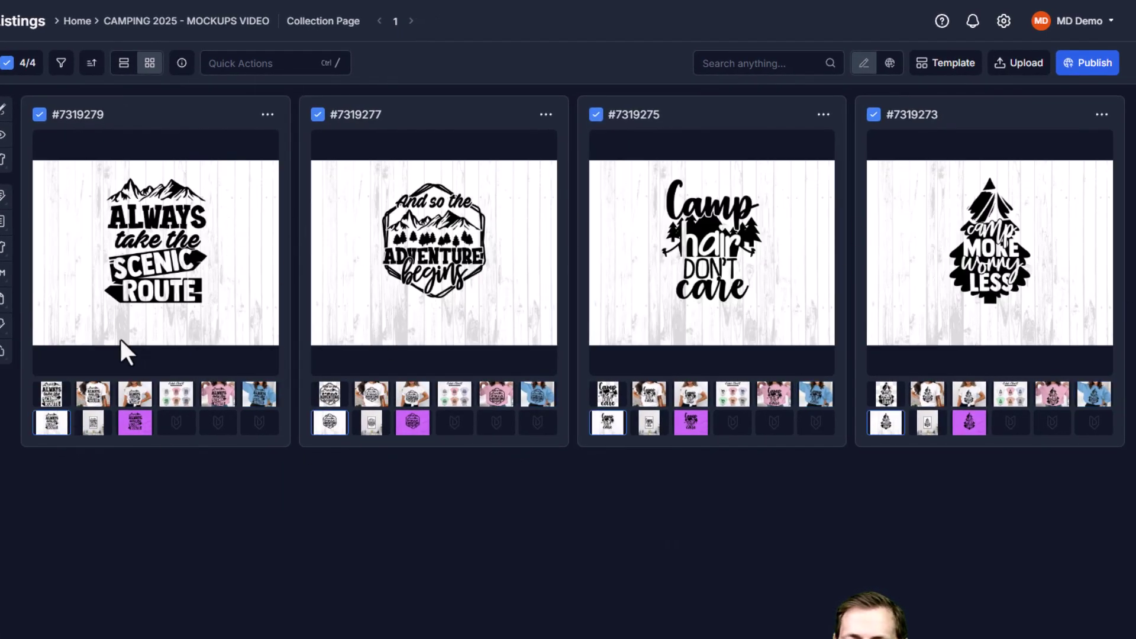
{"action": "left_click", "coordinate": [92, 423]}
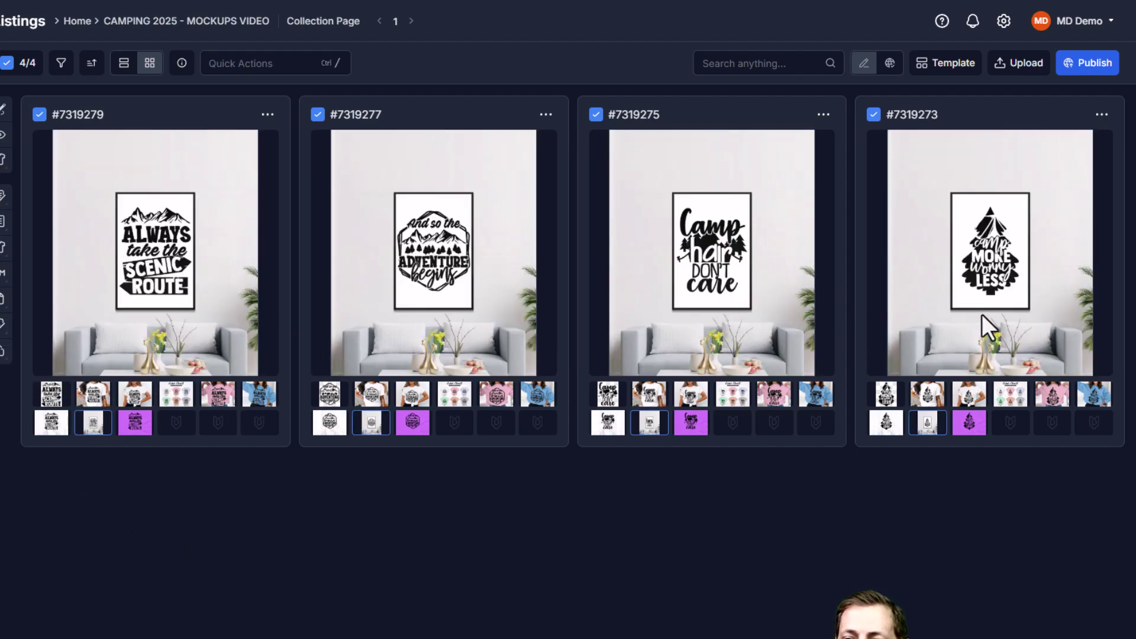
{"action": "left_click", "coordinate": [135, 423]}
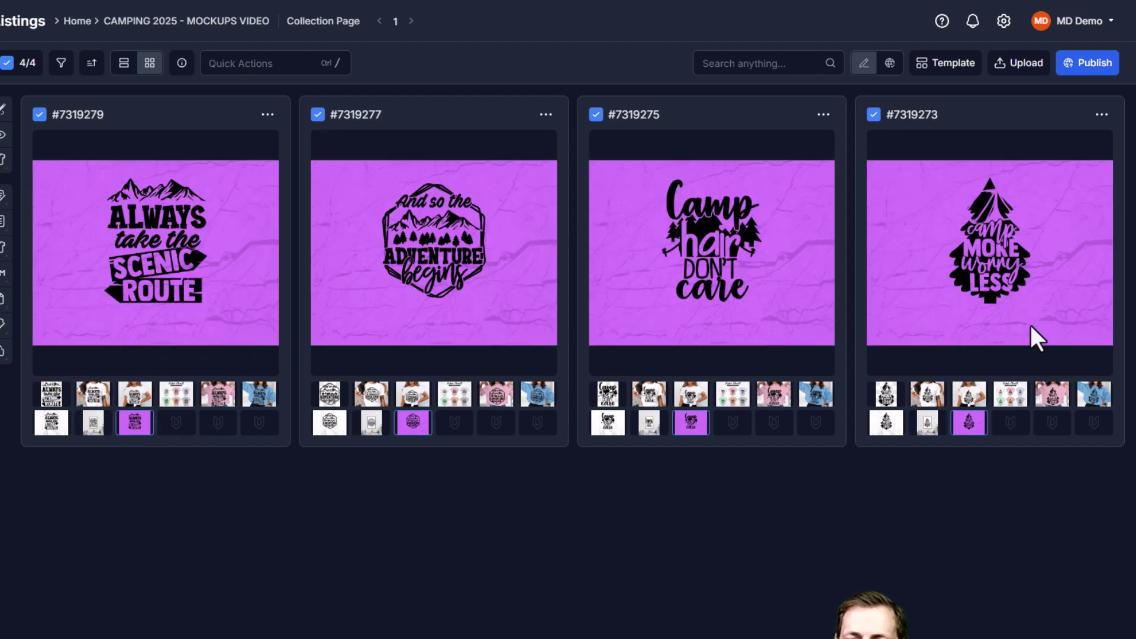